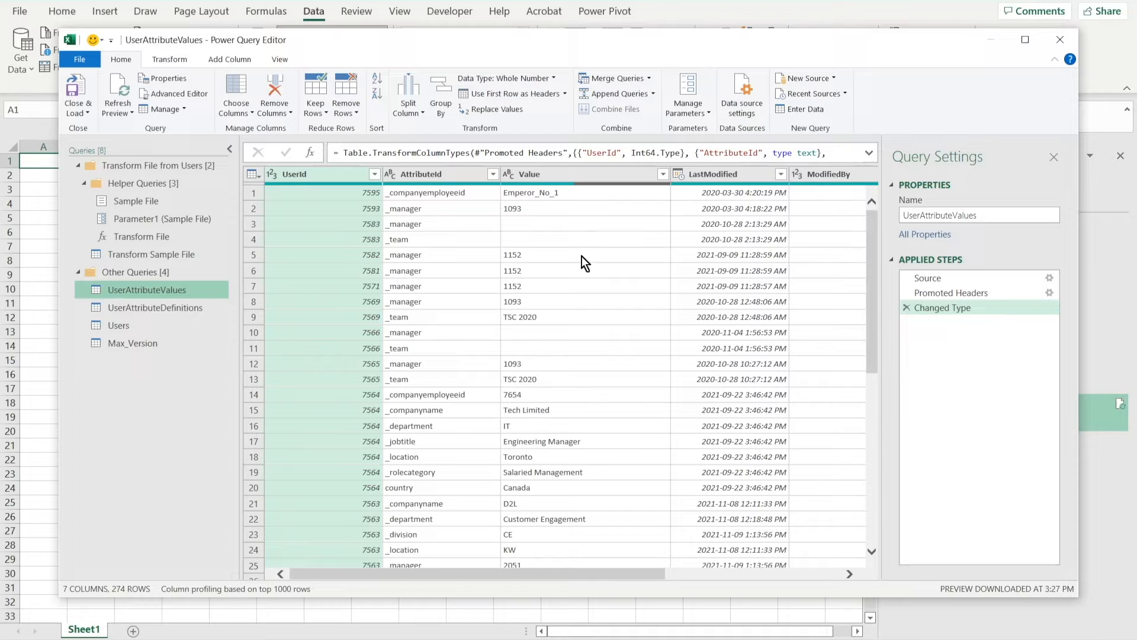
# Inspect the UserAttributeValues and UserAttributeDefinitions query tables
pyautogui.moveTo(524, 578); pyautogui.dragTo(744, 588)
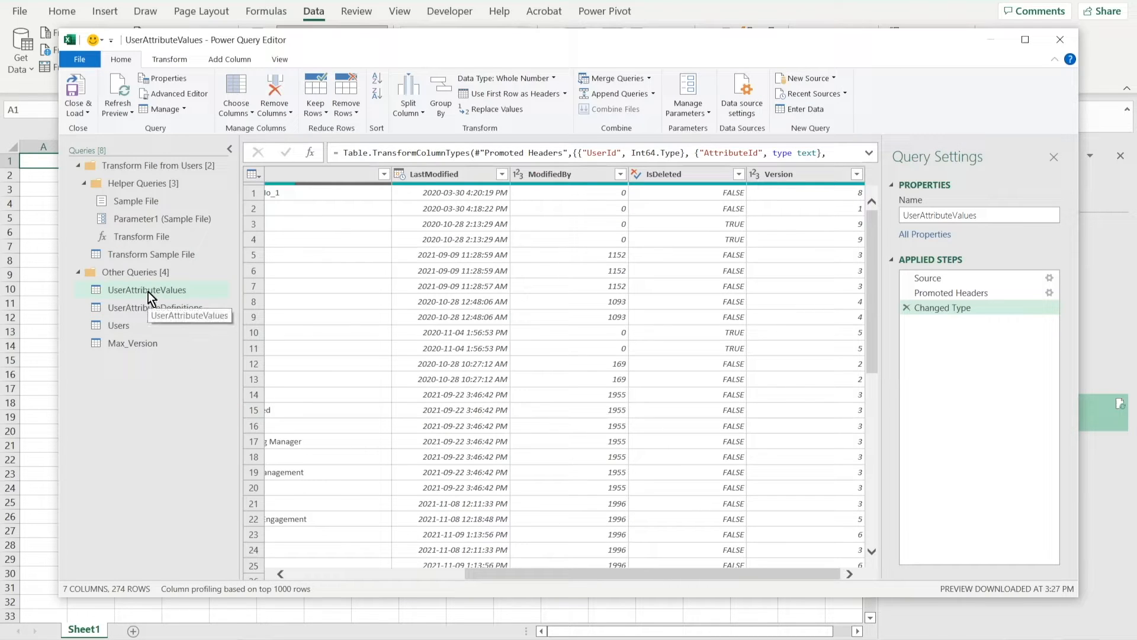
pyautogui.click(148, 307)
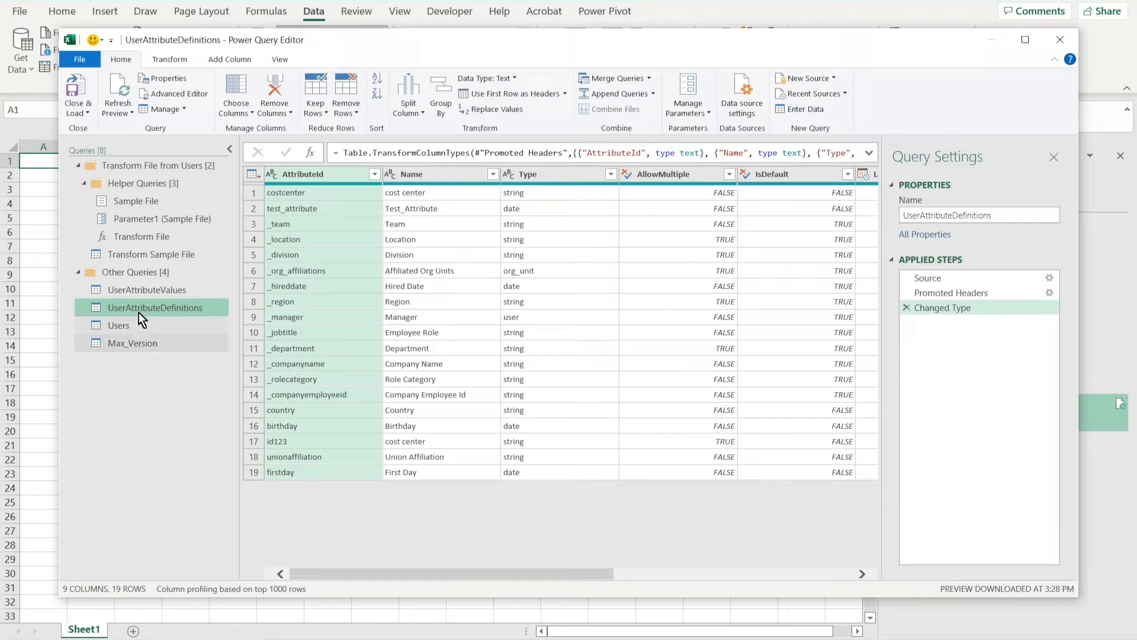
pyautogui.click(134, 288)
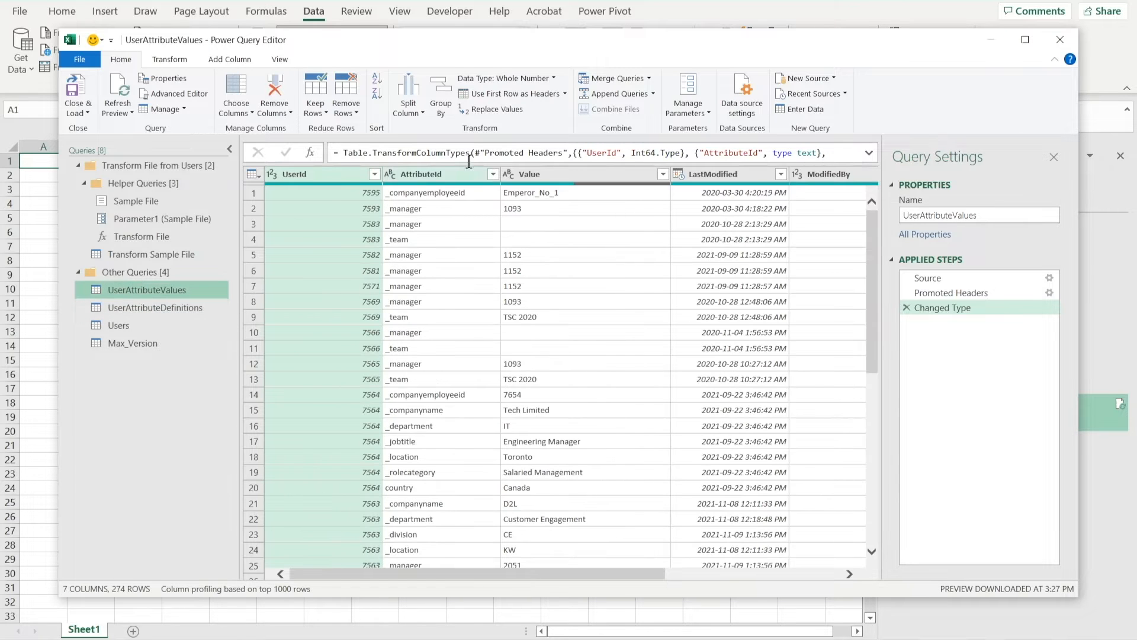
# Merge UserAttributeValues with UserAttributeDefinitions on AttributeId using a Left Outer join
pyautogui.click(611, 80)
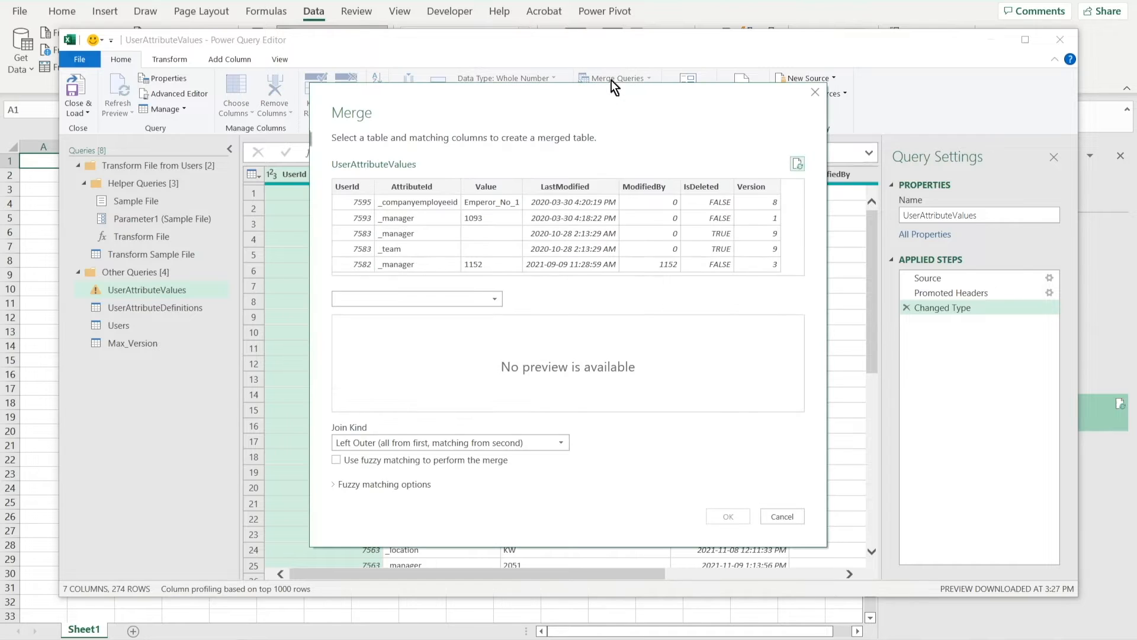
pyautogui.click(496, 299)
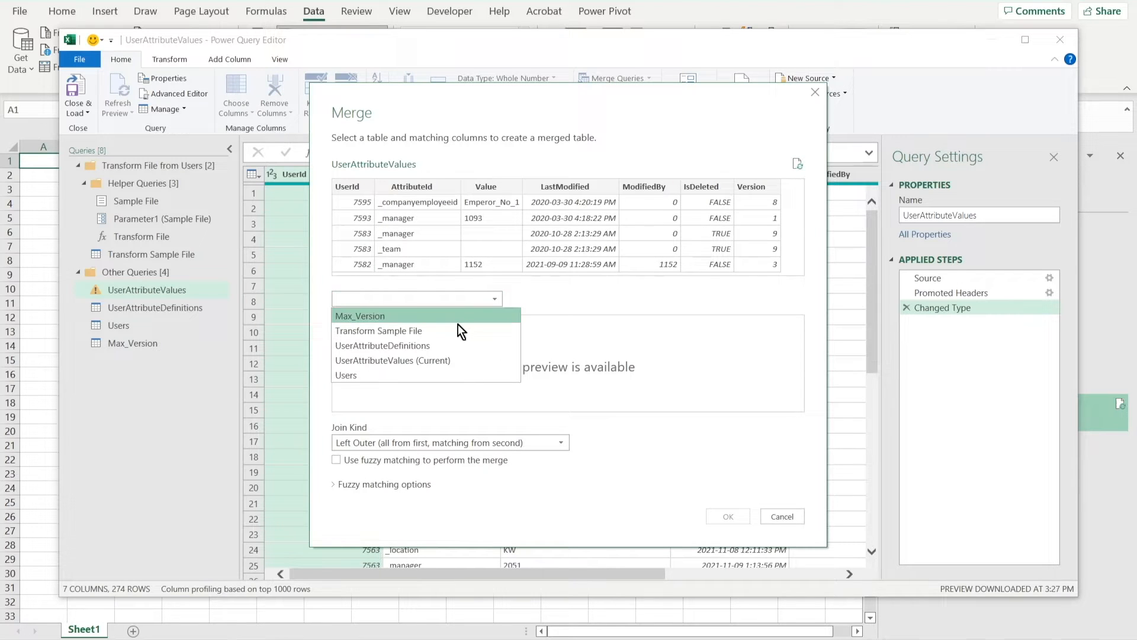
pyautogui.click(421, 345)
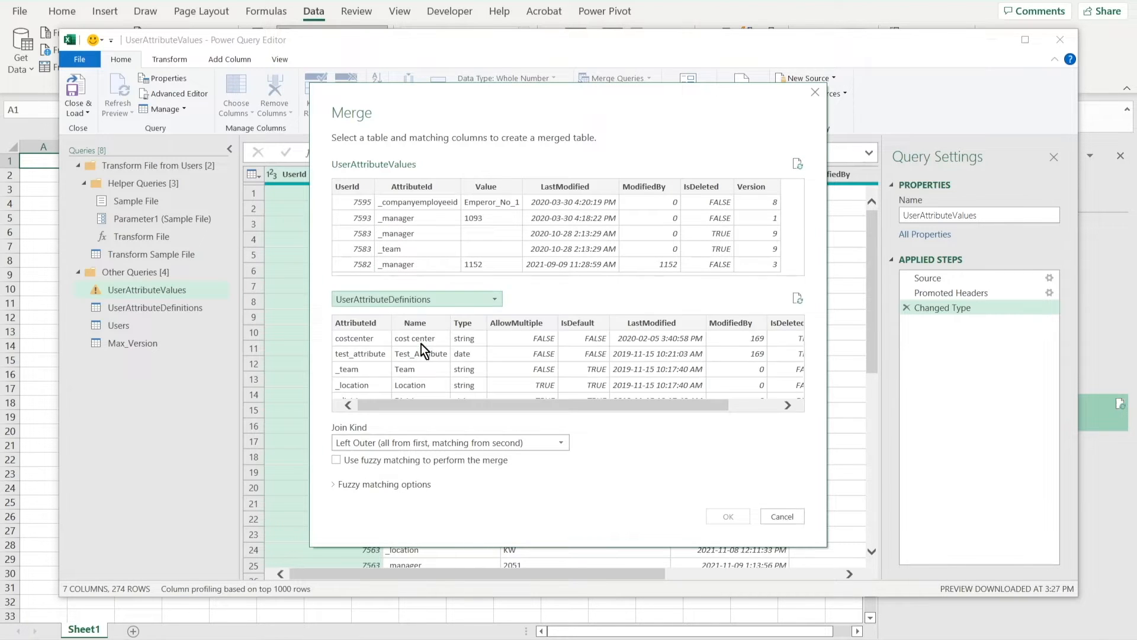
pyautogui.click(423, 189)
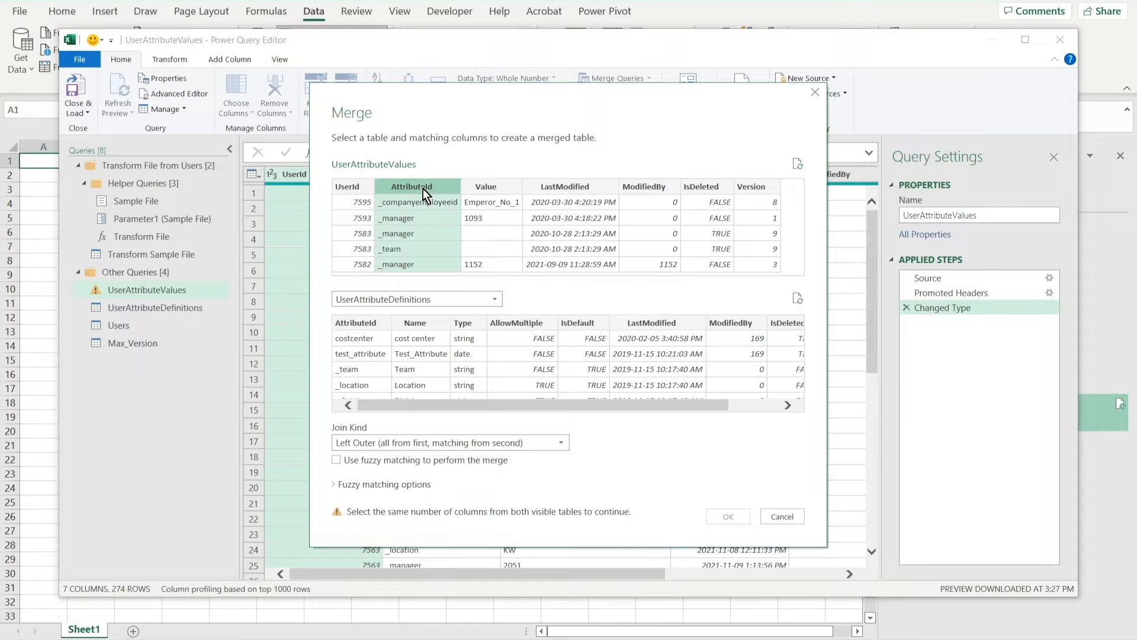
pyautogui.click(367, 321)
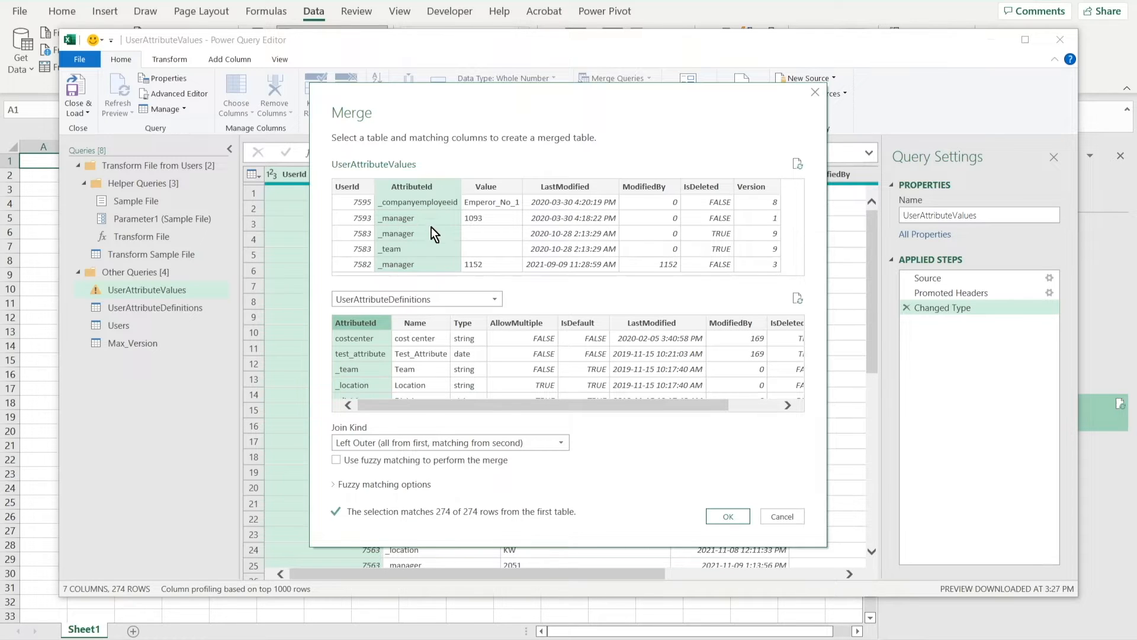
pyautogui.click(716, 516)
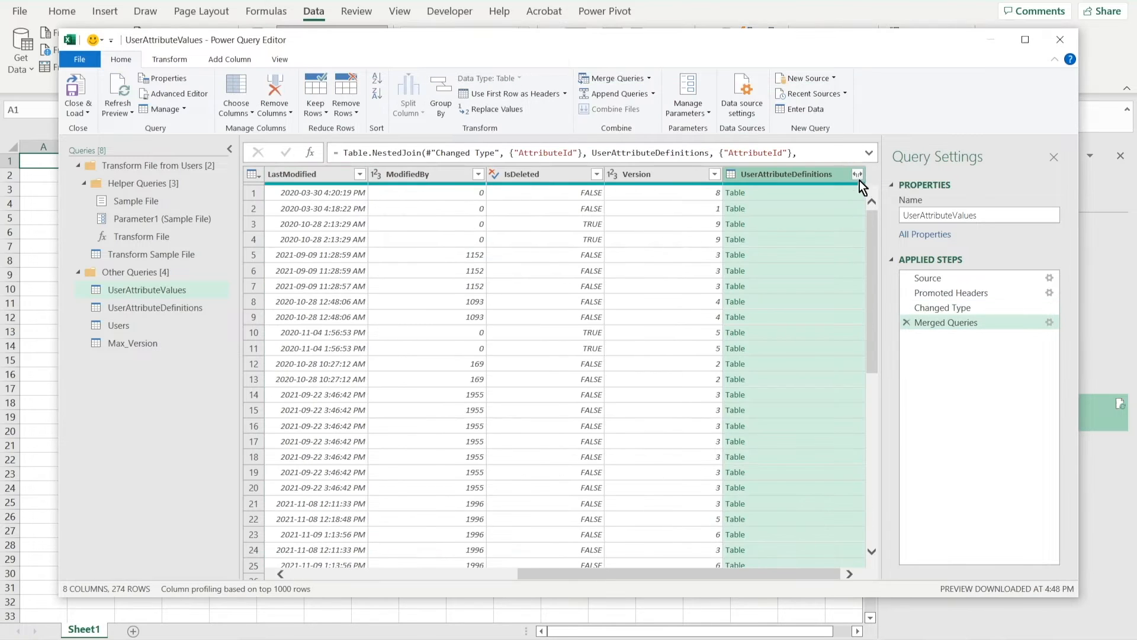
# Expand the merged UserAttributeDefinitions column, keeping only the Name field
pyautogui.click(857, 175)
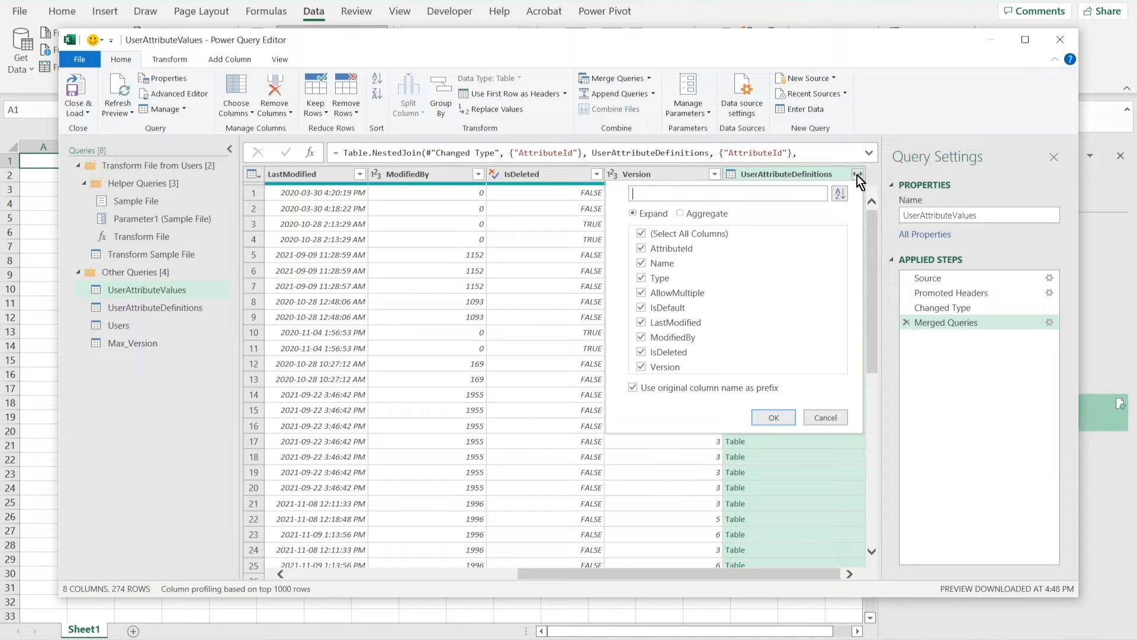
pyautogui.click(642, 233)
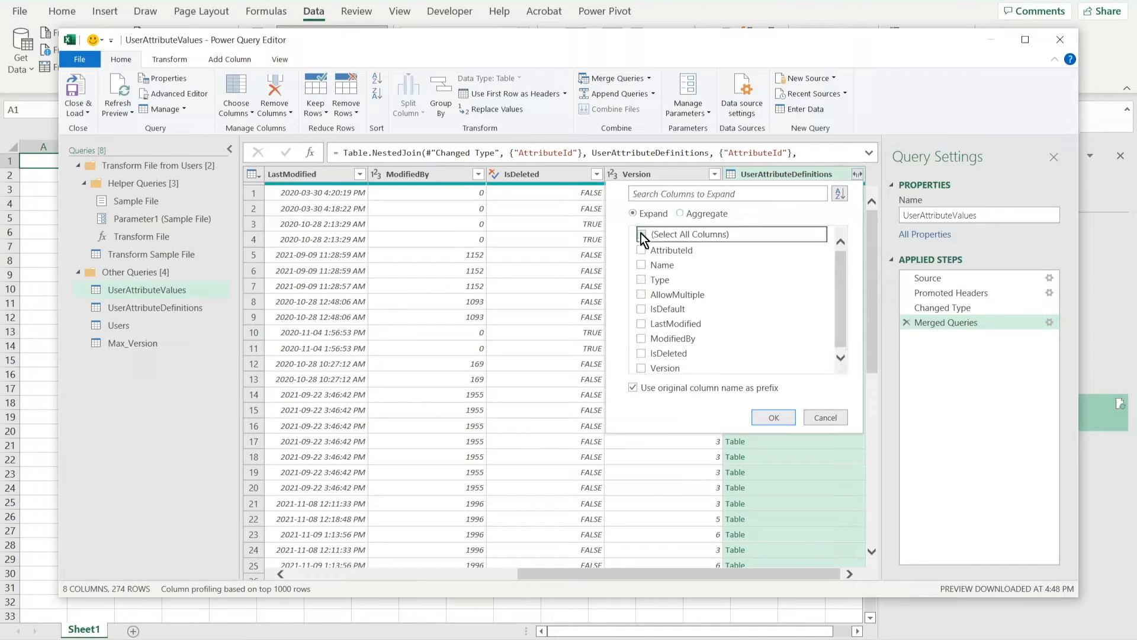
pyautogui.click(642, 263)
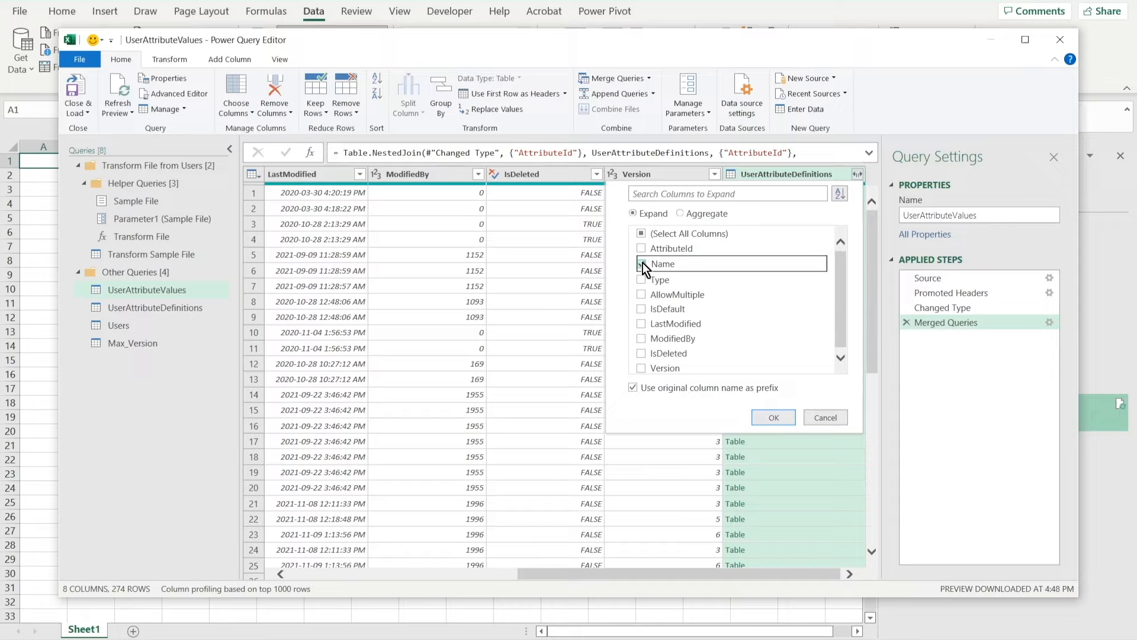
pyautogui.click(773, 418)
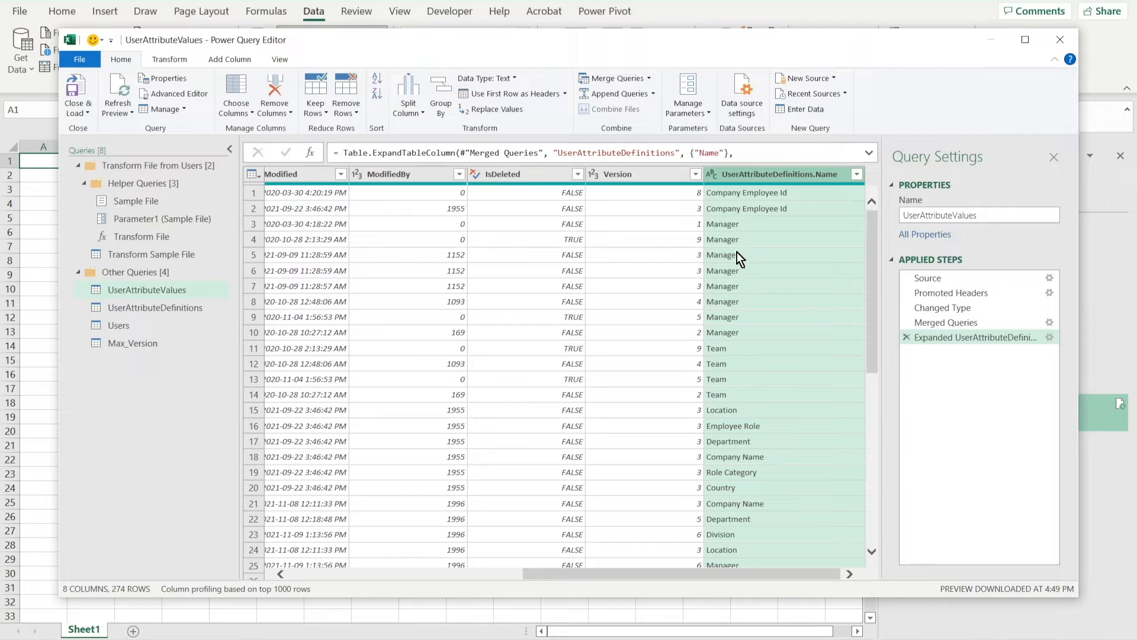
# Remove the AttributeId, LastModified, ModifiedBy, IsDeleted and Version columns
pyautogui.click(637, 172)
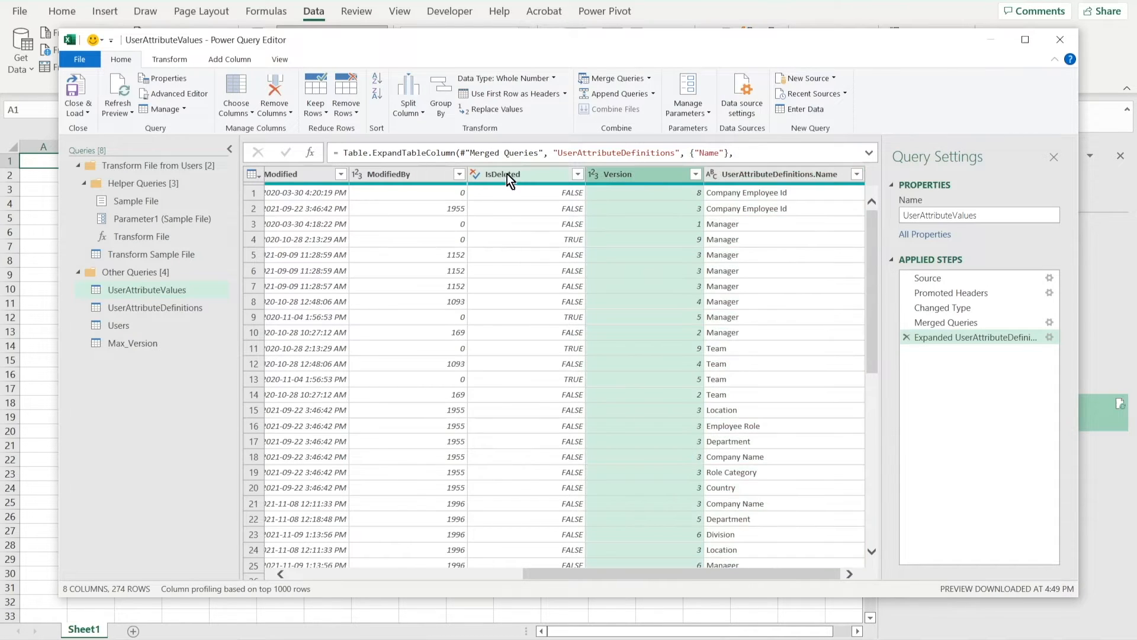
pyautogui.keyDown('ctrl'); pyautogui.click(507, 173); pyautogui.keyUp('ctrl')
pyautogui.keyDown('ctrl'); pyautogui.click(393, 169); pyautogui.keyUp('ctrl')
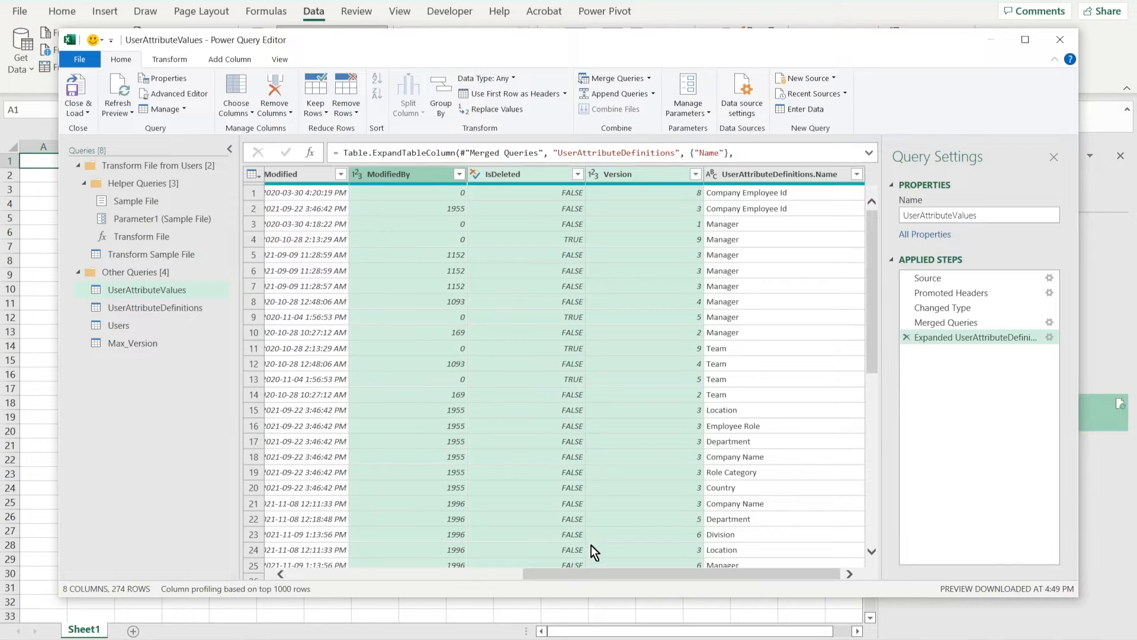
pyautogui.moveTo(585, 574); pyautogui.dragTo(396, 595)
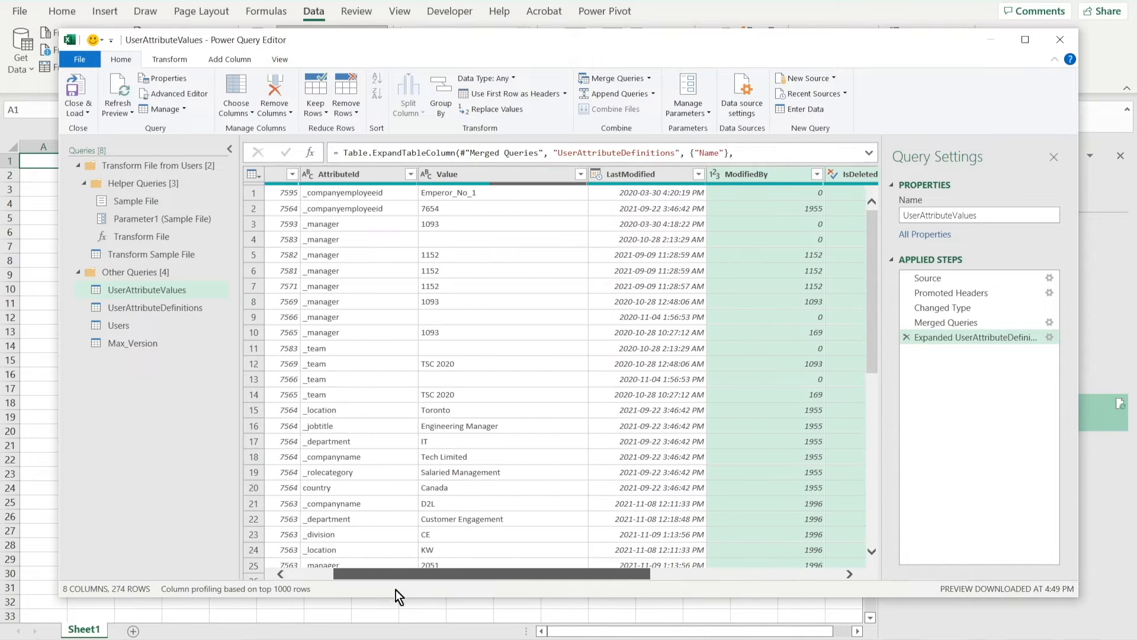
pyautogui.keyDown('ctrl'); pyautogui.click(642, 177); pyautogui.keyUp('ctrl')
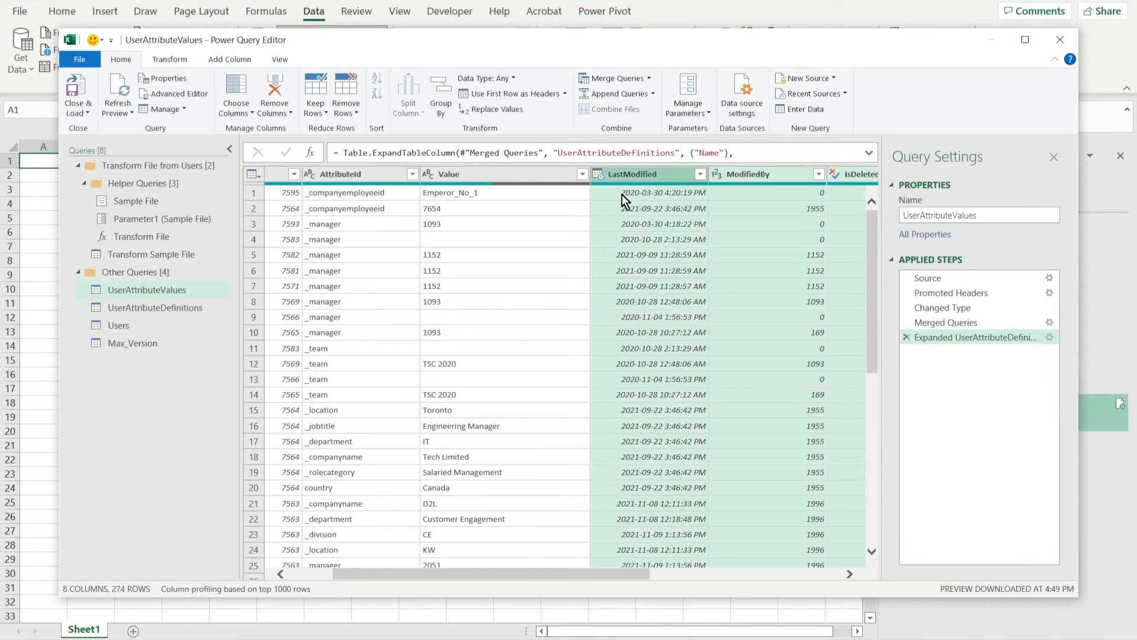
pyautogui.keyDown('ctrl'); pyautogui.click(363, 175); pyautogui.keyUp('ctrl')
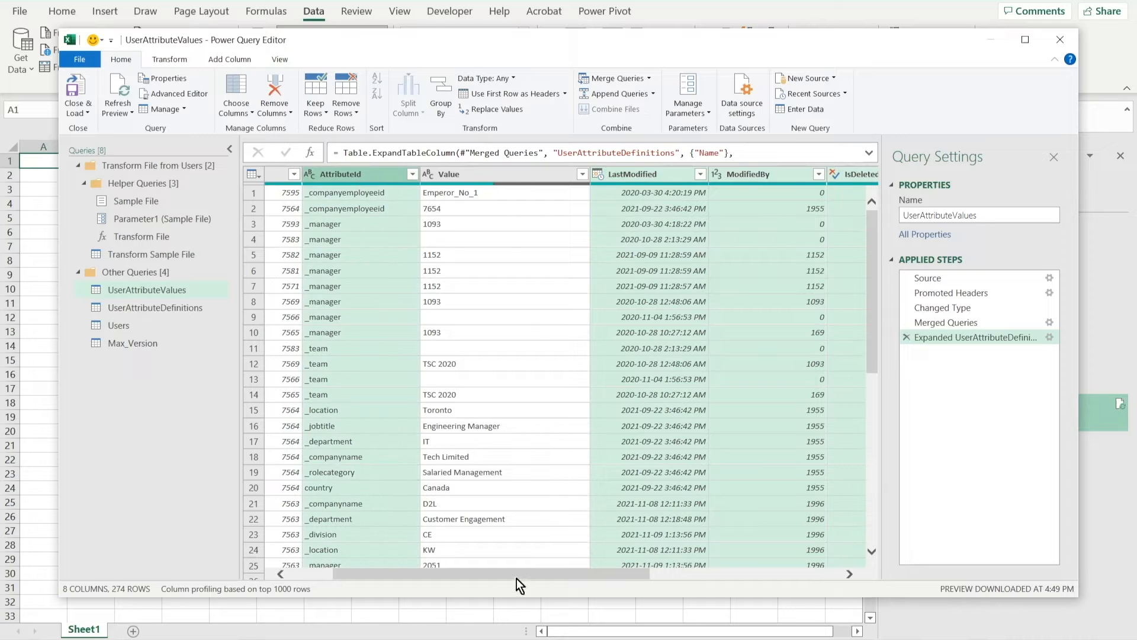
pyautogui.moveTo(552, 574); pyautogui.dragTo(436, 567)
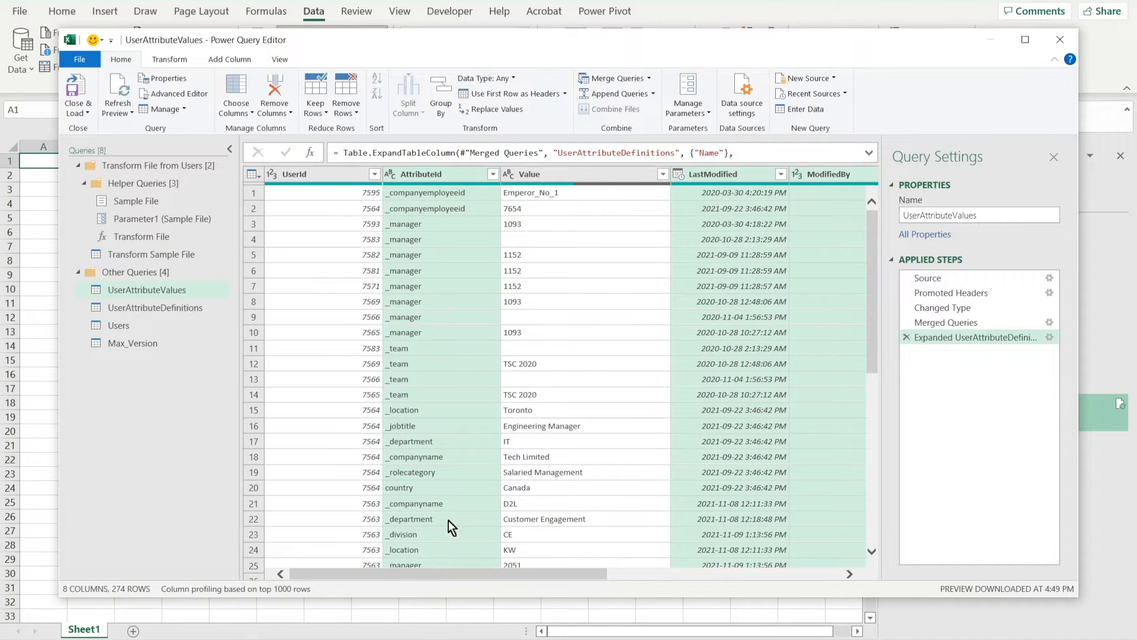
pyautogui.rightClick(437, 173)
pyautogui.click(467, 203)
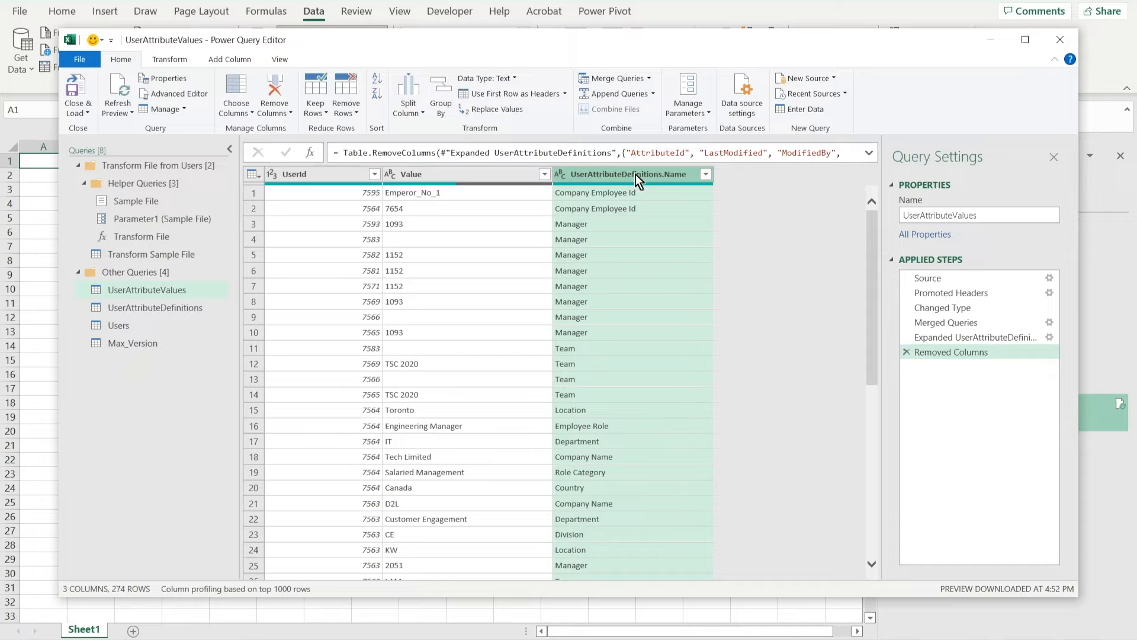
# Pivot the UserAttributeDefinitions.Name column with Value as the values column and Don't Aggregate
pyautogui.click(170, 59)
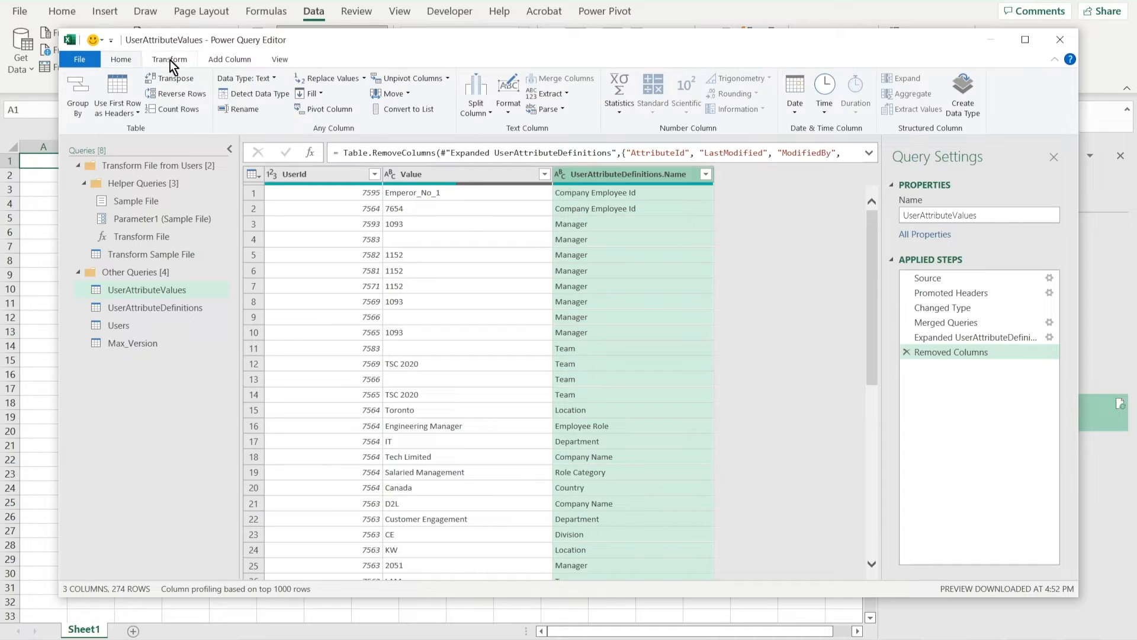
pyautogui.click(336, 108)
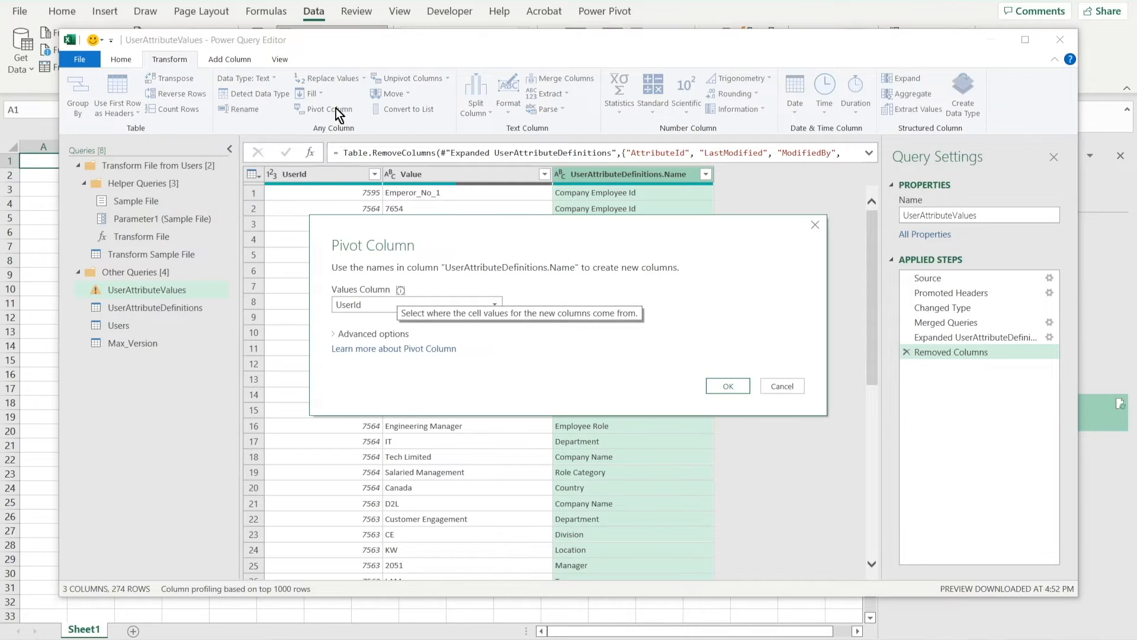
pyautogui.click(495, 304)
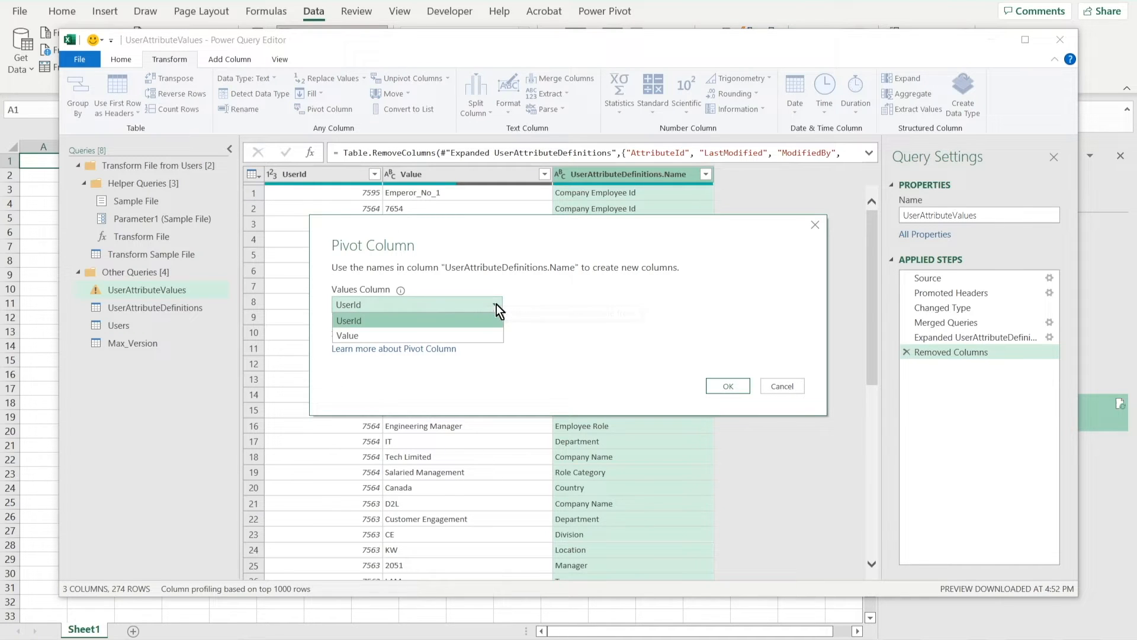
pyautogui.click(450, 337)
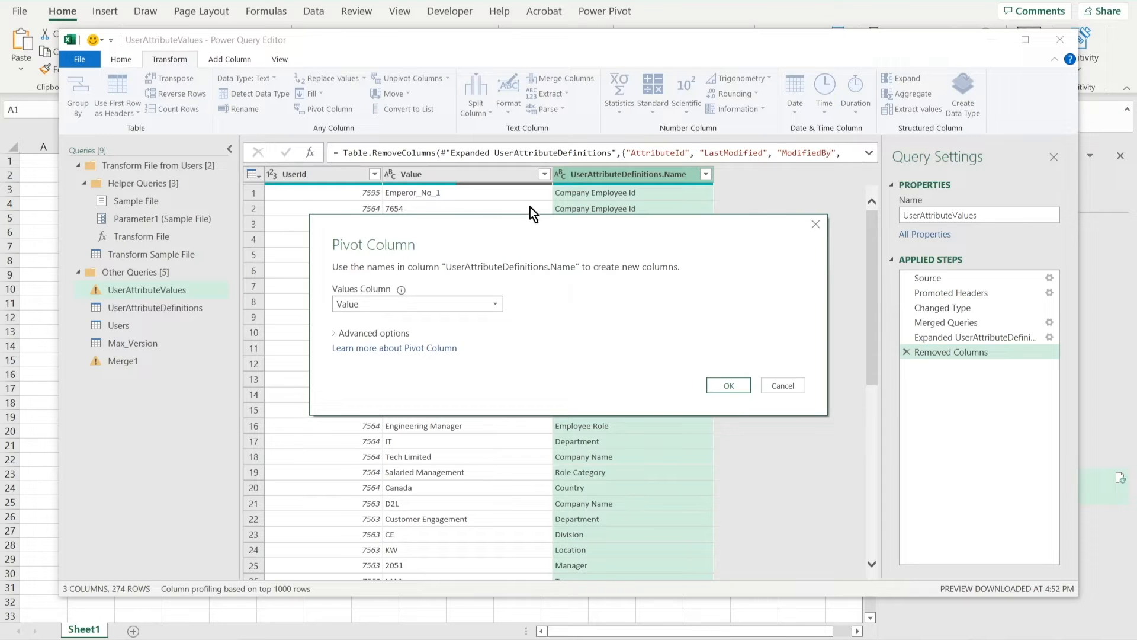
pyautogui.click(335, 333)
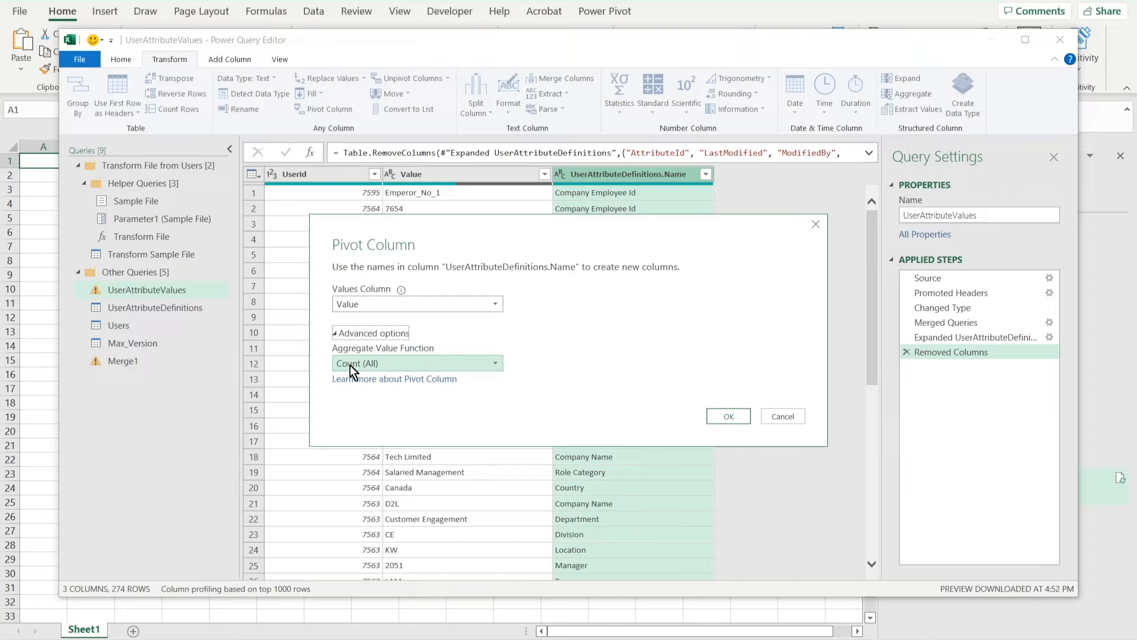
pyautogui.click(494, 365)
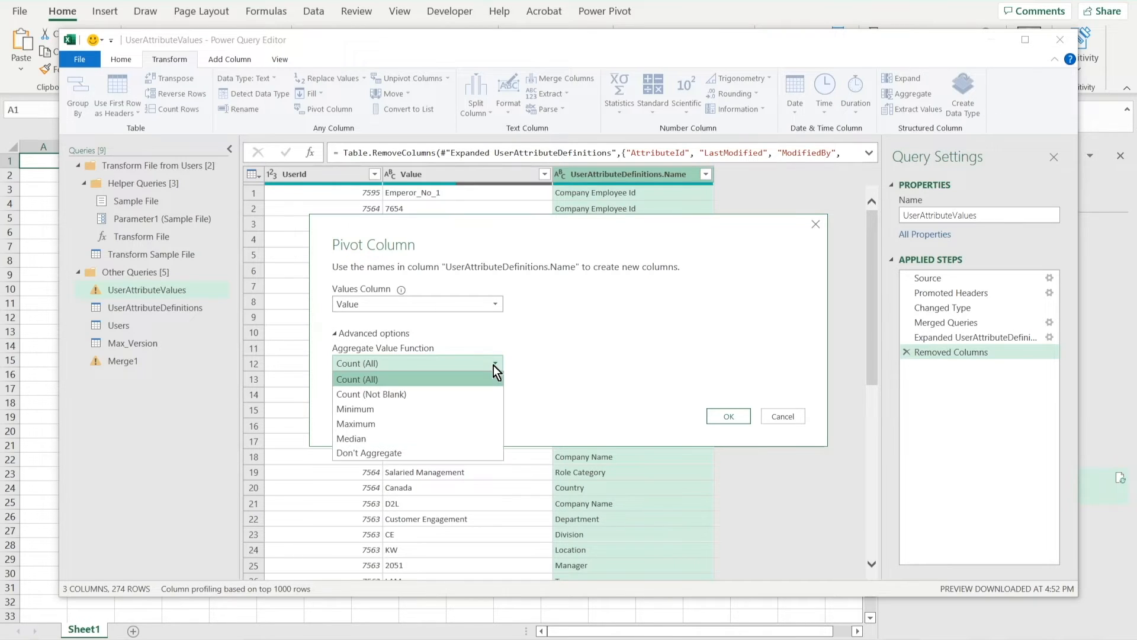
pyautogui.click(391, 453)
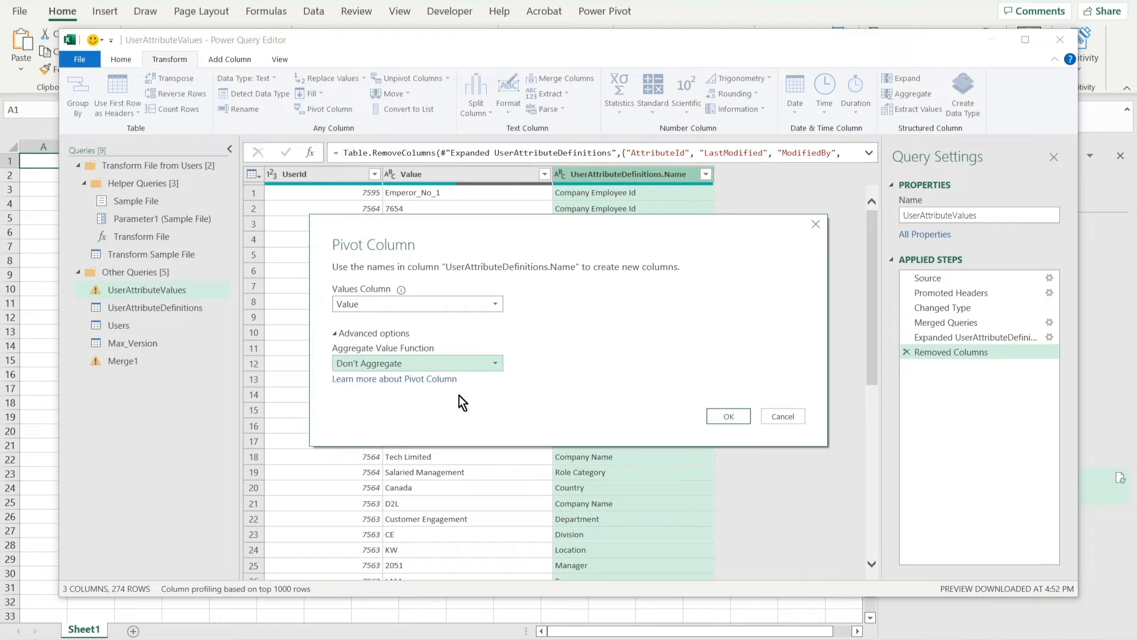
pyautogui.click(724, 417)
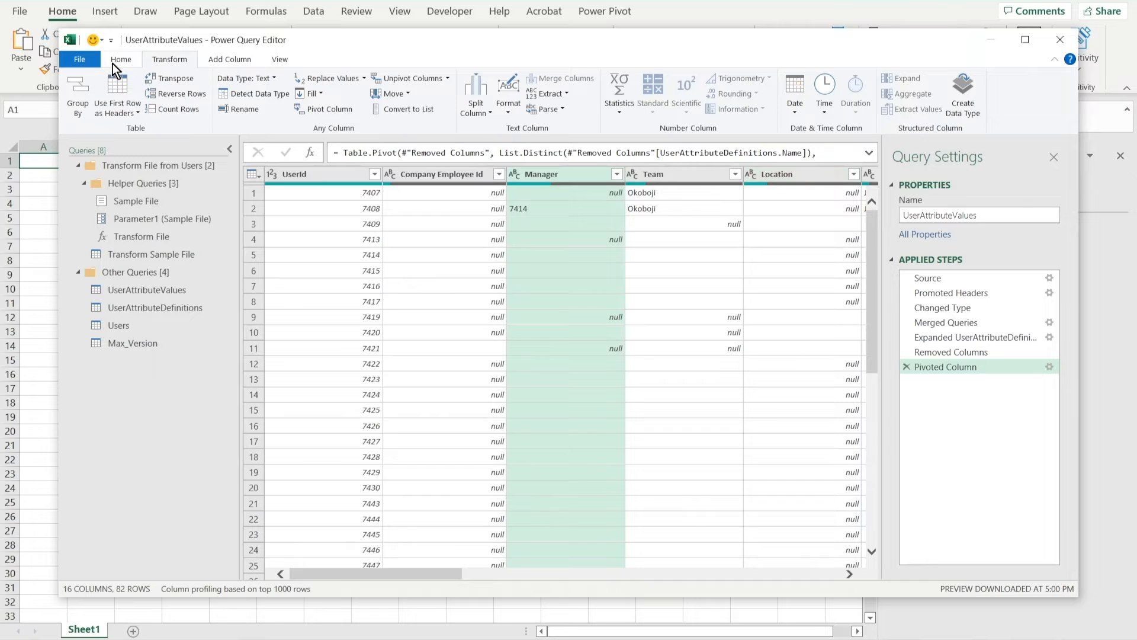
# Merge Max_Version with UserAttributeValues as a new query, matching on UserId with a Left Outer join
pyautogui.click(118, 61)
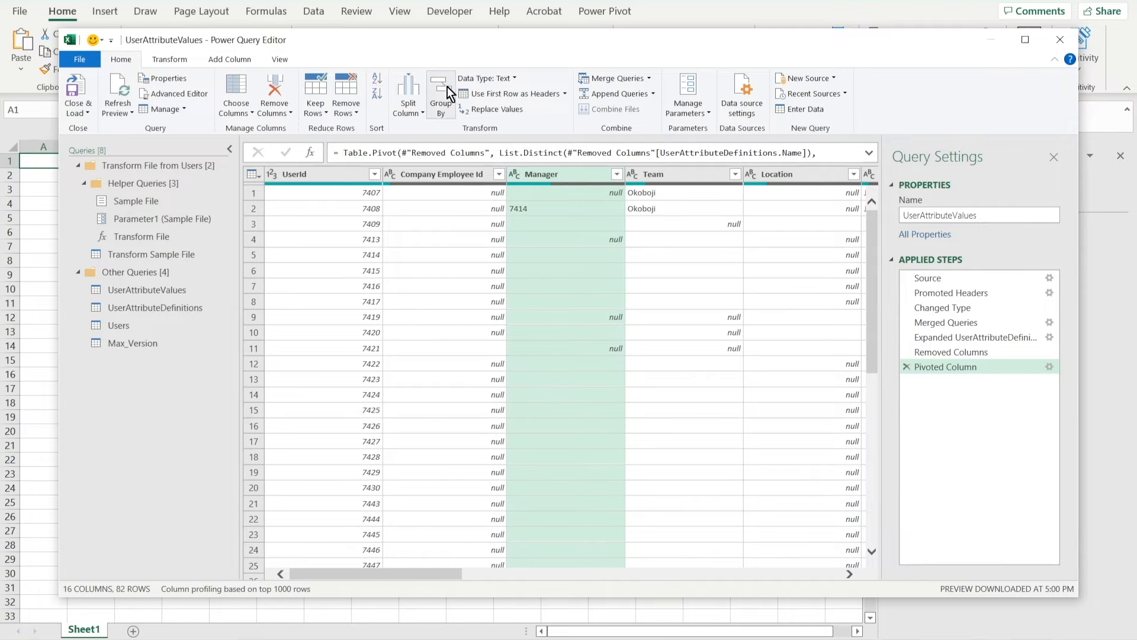
pyautogui.click(647, 79)
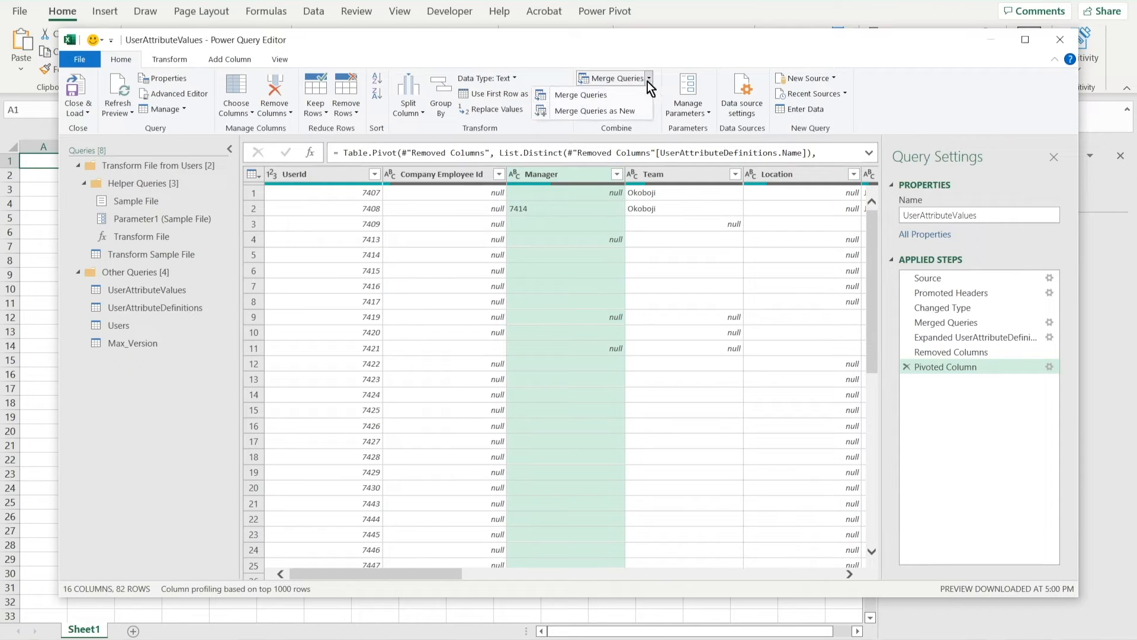
pyautogui.click(602, 112)
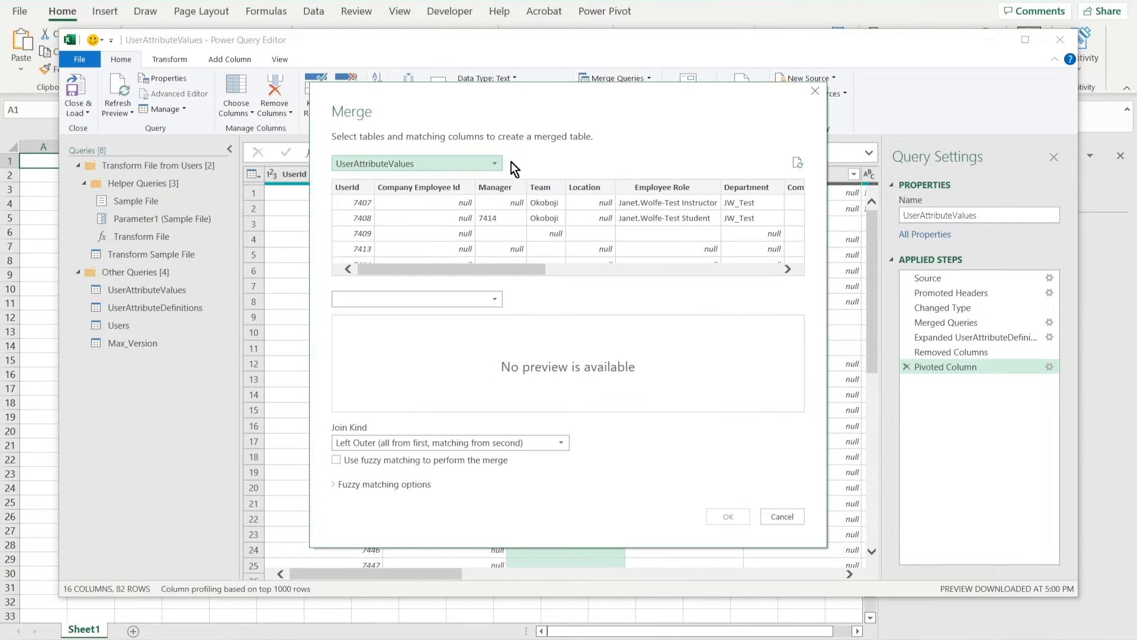
pyautogui.click(496, 164)
pyautogui.click(355, 181)
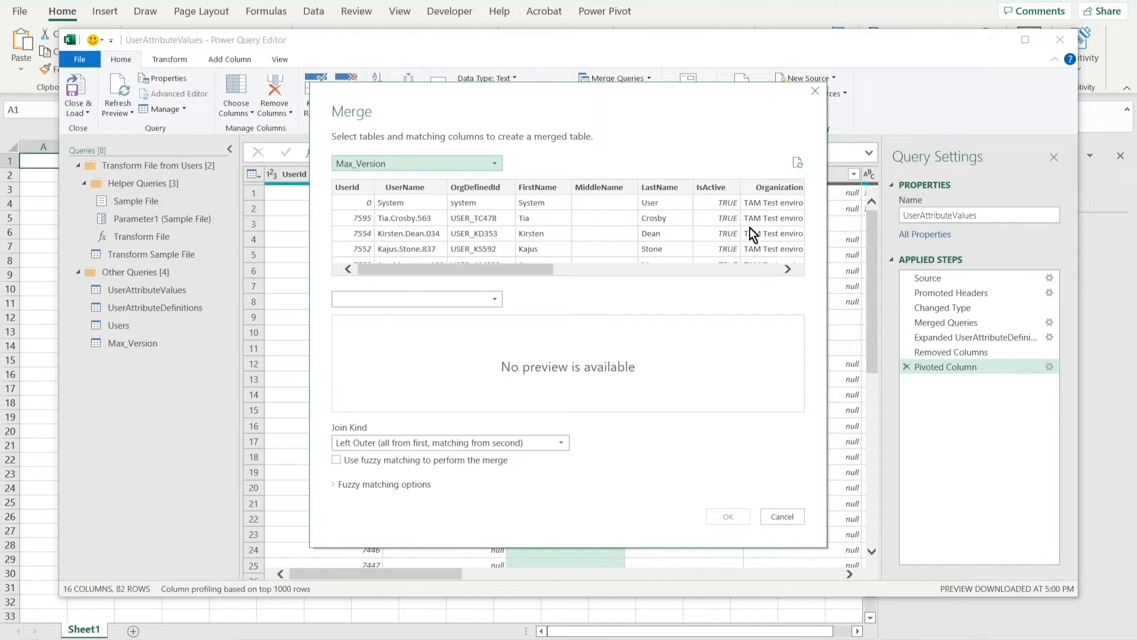
pyautogui.click(495, 301)
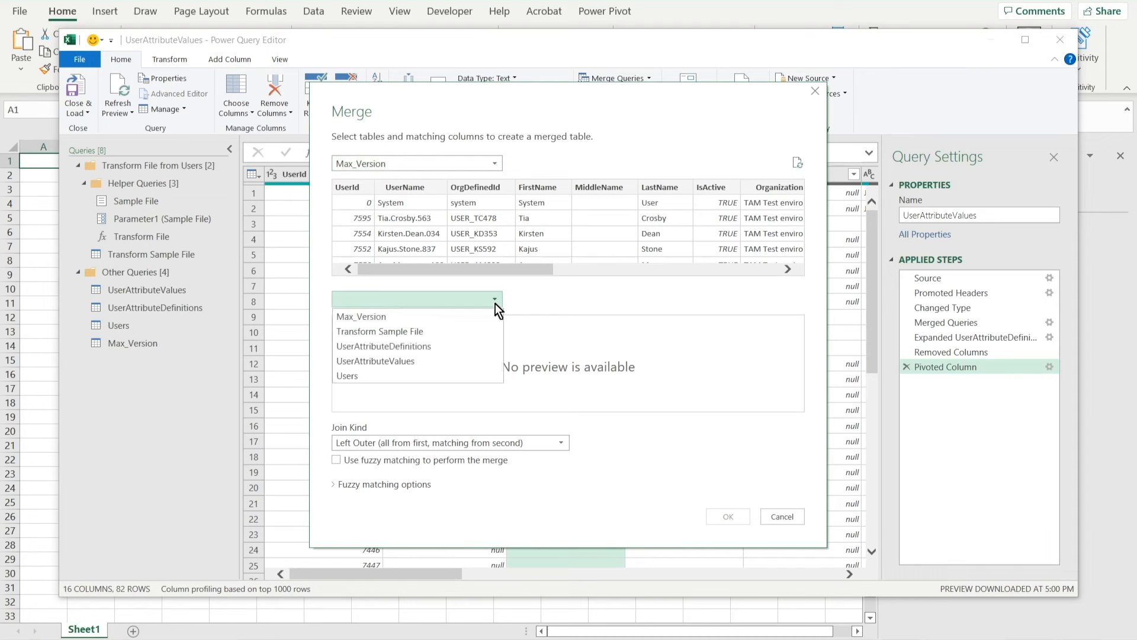
pyautogui.click(382, 358)
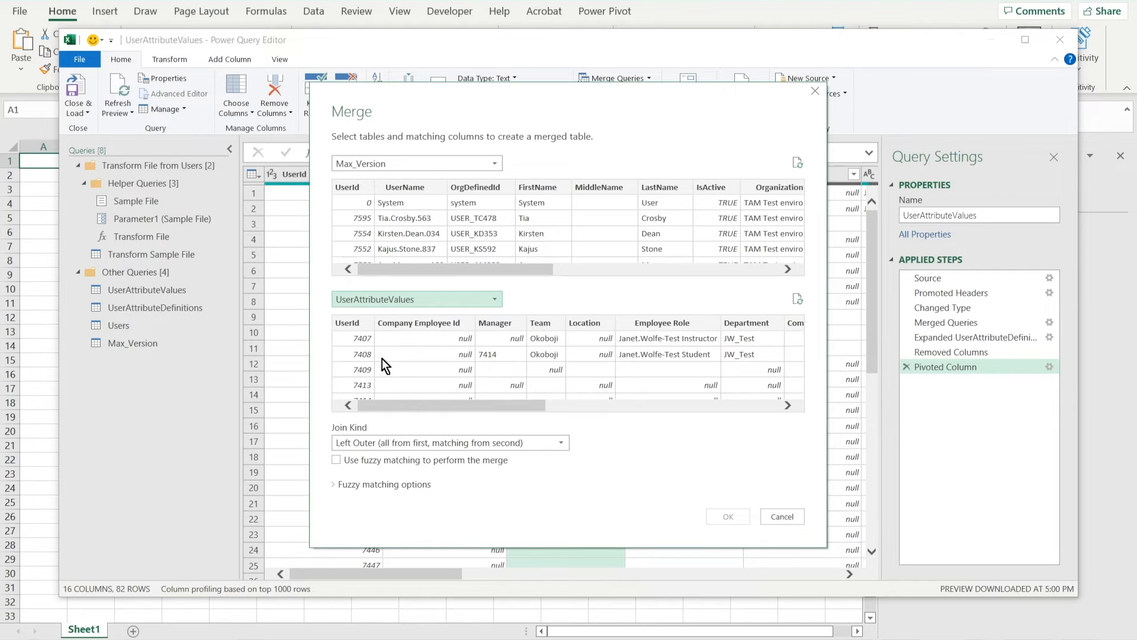
pyautogui.click(354, 186)
pyautogui.click(350, 322)
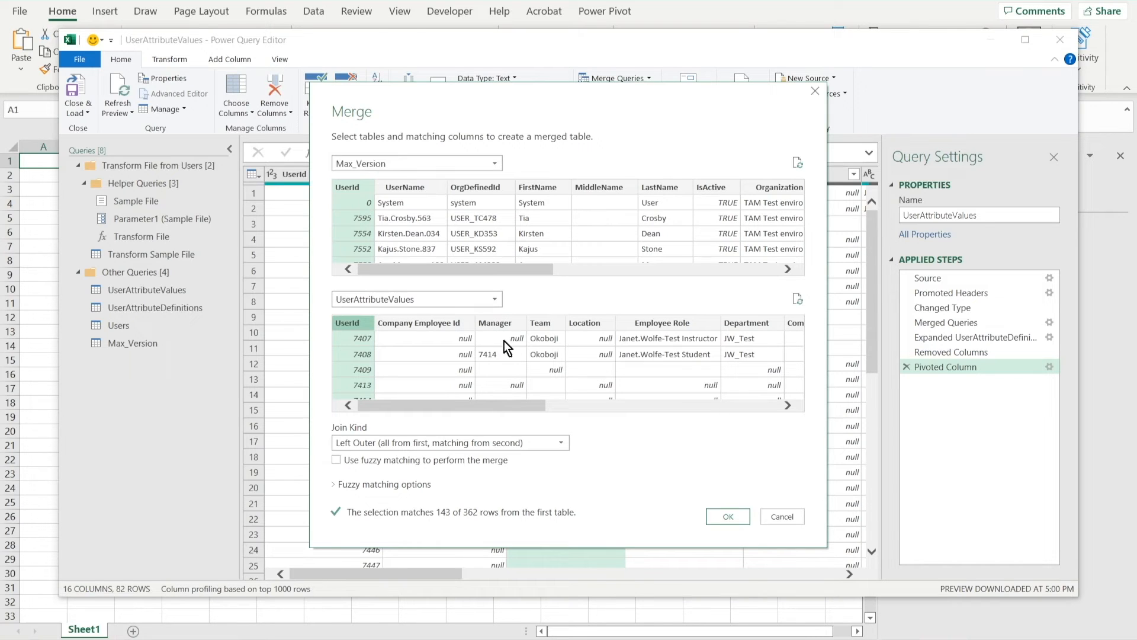
pyautogui.click(713, 517)
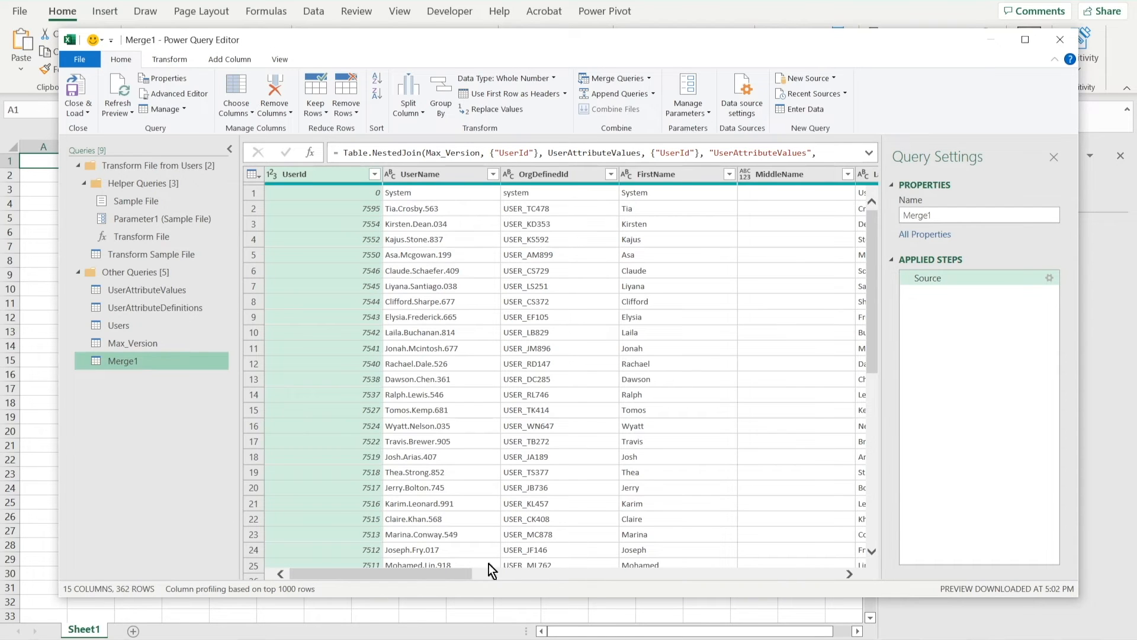
# Expand the merged UserAttributeValues column with all fields except UserId
pyautogui.moveTo(453, 574); pyautogui.dragTo(845, 597)
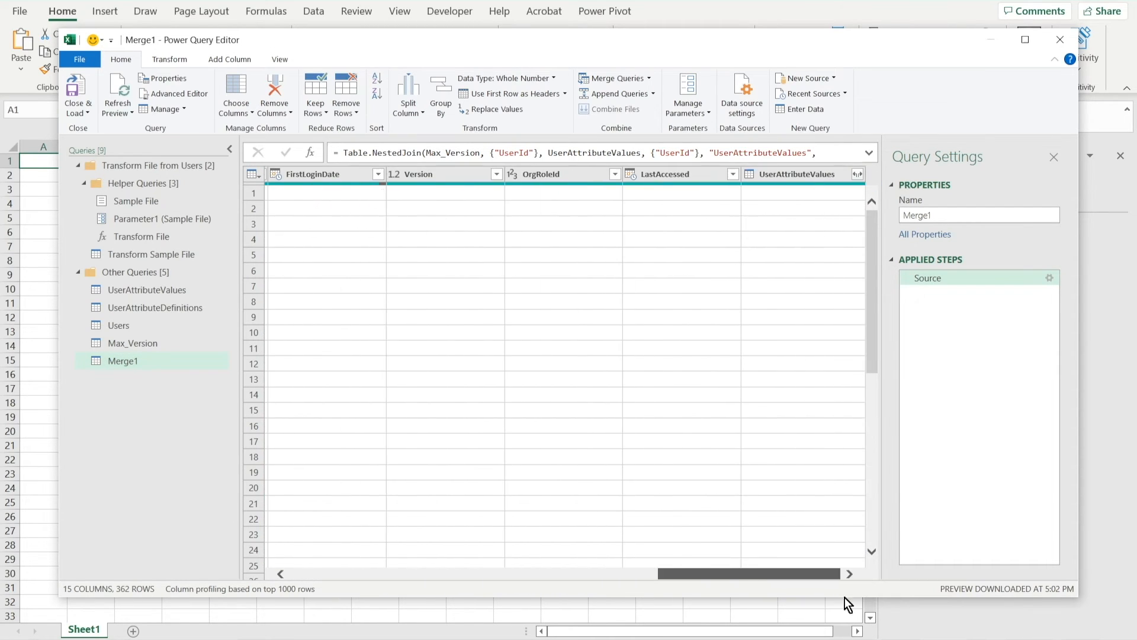
pyautogui.click(857, 174)
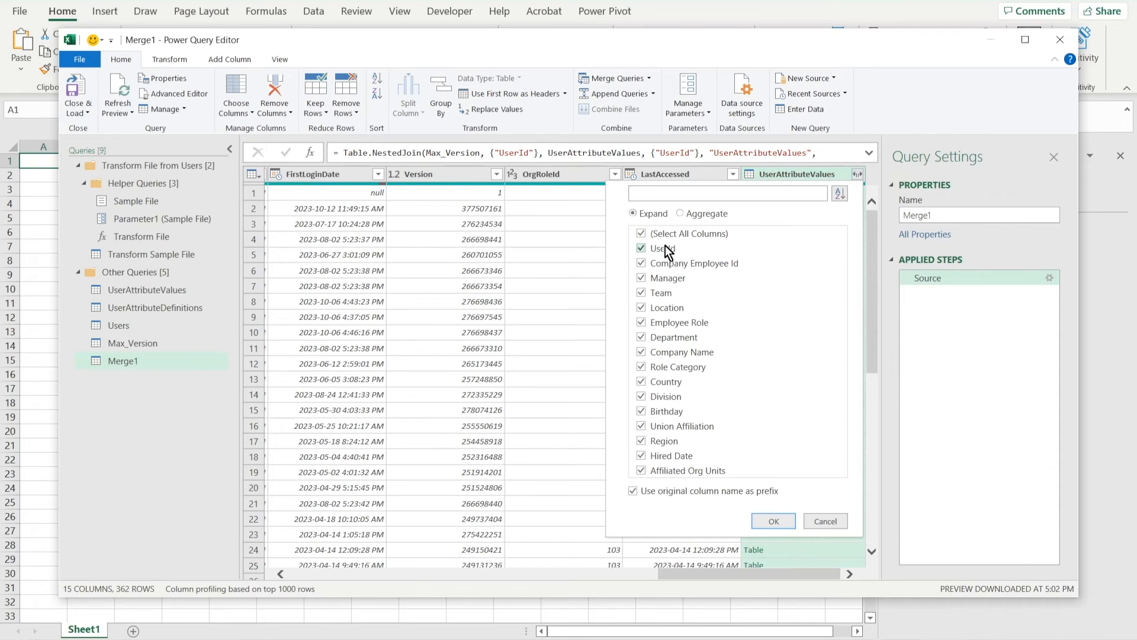
pyautogui.click(642, 248)
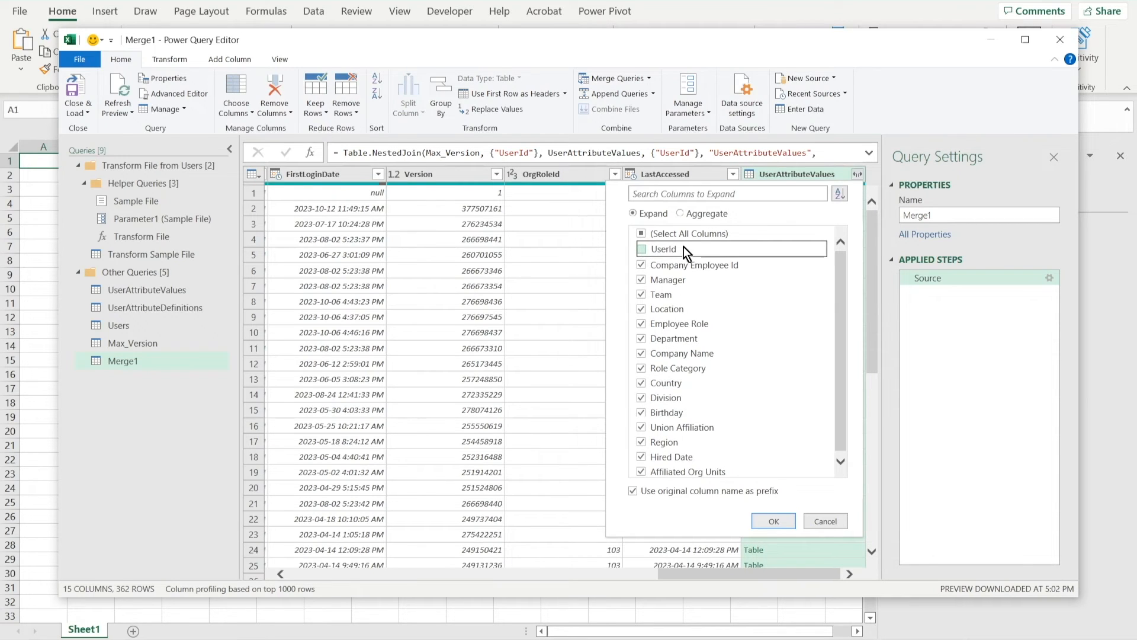
pyautogui.click(774, 521)
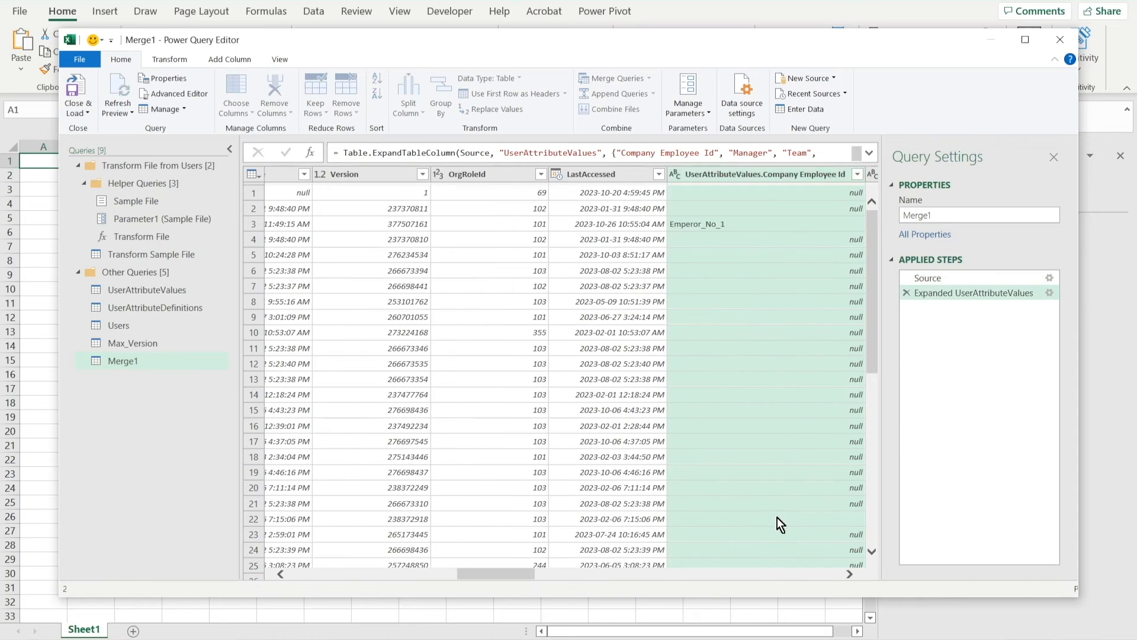
# Rename the merged query to Users with Attributes
pyautogui.moveTo(533, 569); pyautogui.dragTo(596, 578)
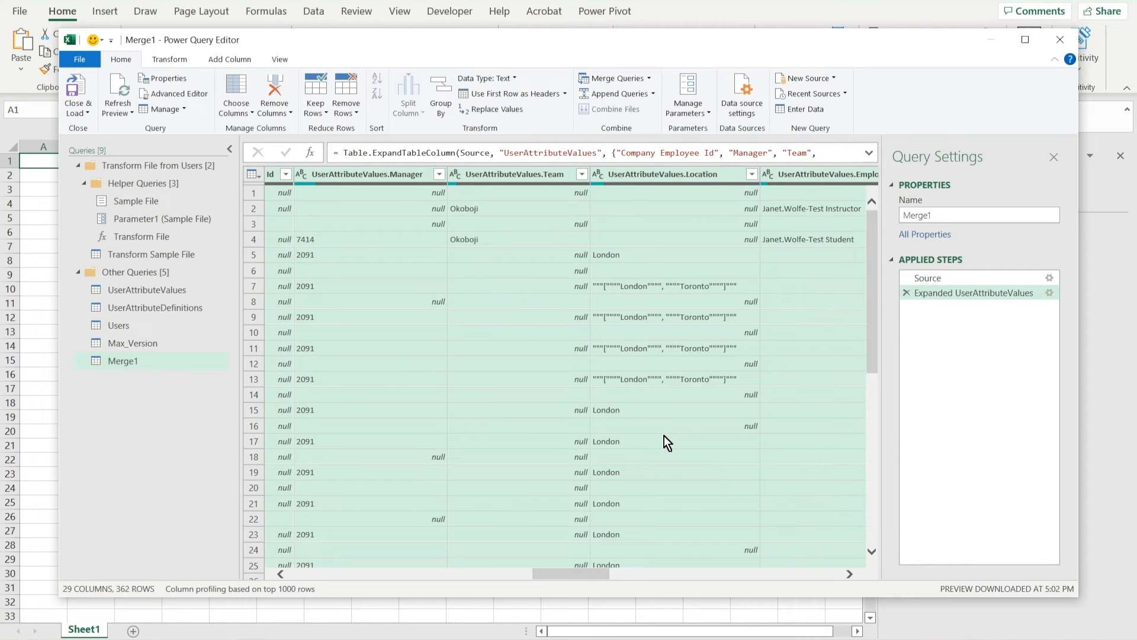
pyautogui.moveTo(564, 570); pyautogui.dragTo(515, 574)
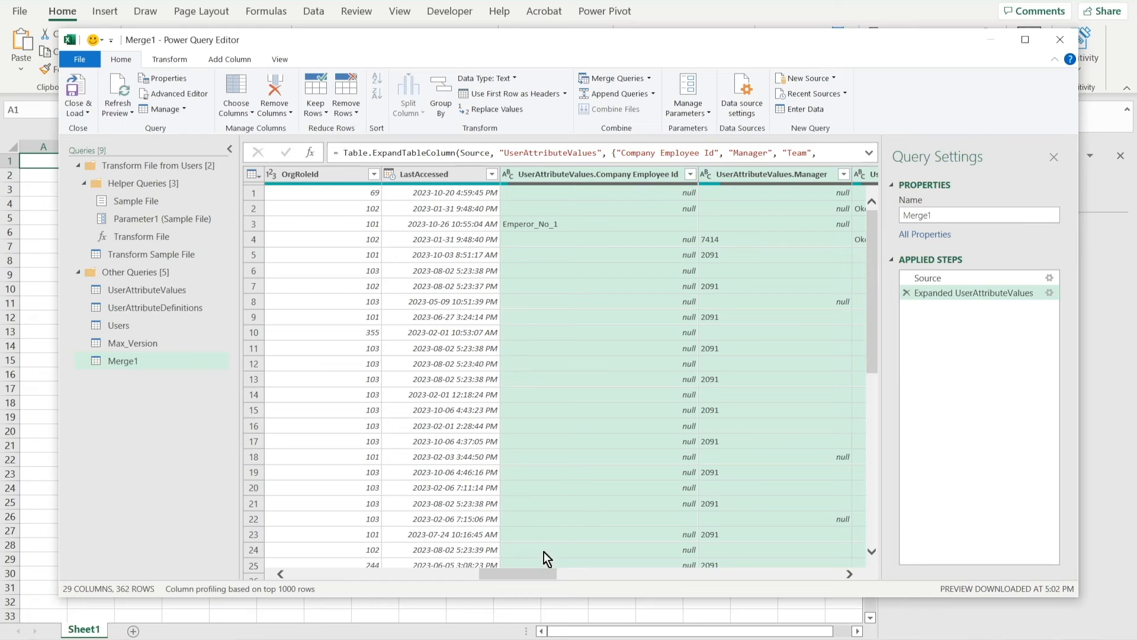
pyautogui.moveTo(534, 572); pyautogui.dragTo(306, 565)
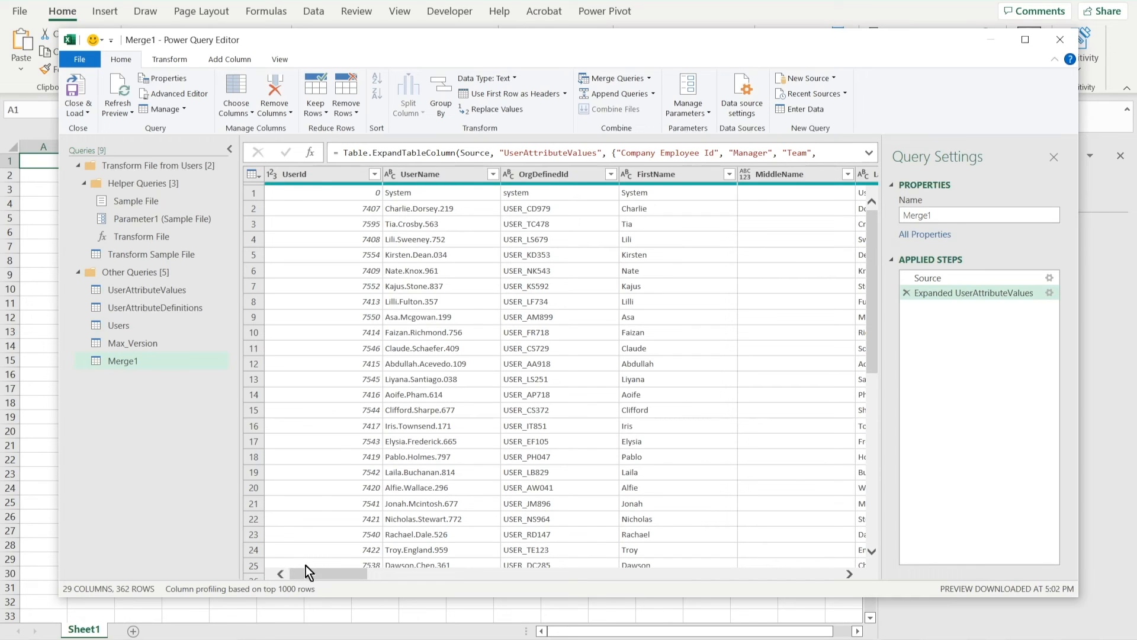
pyautogui.doubleClick(947, 214)
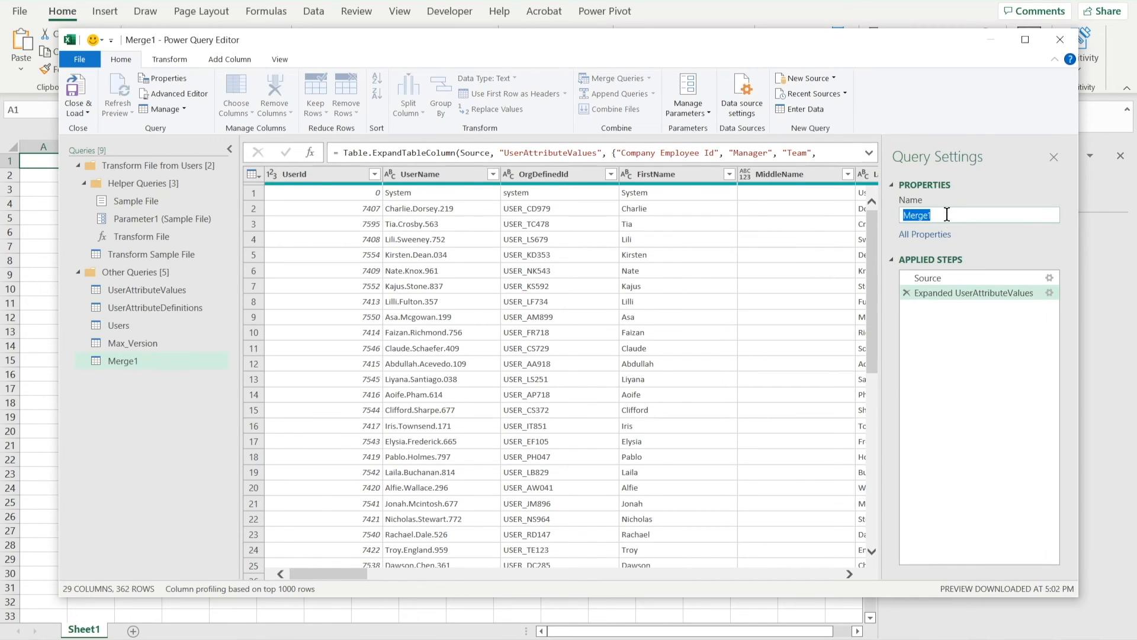
pyautogui.write('Users with Attributes')
pyautogui.press('Return')
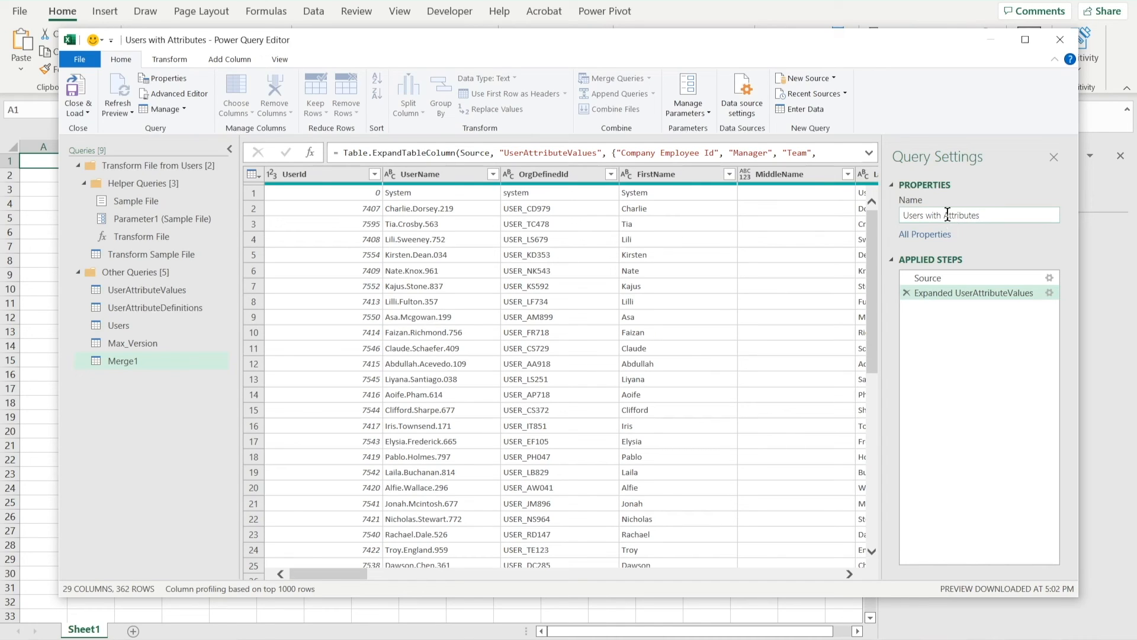
# Close the editor and load the Users with Attributes query into the workbook
pyautogui.click(80, 109)
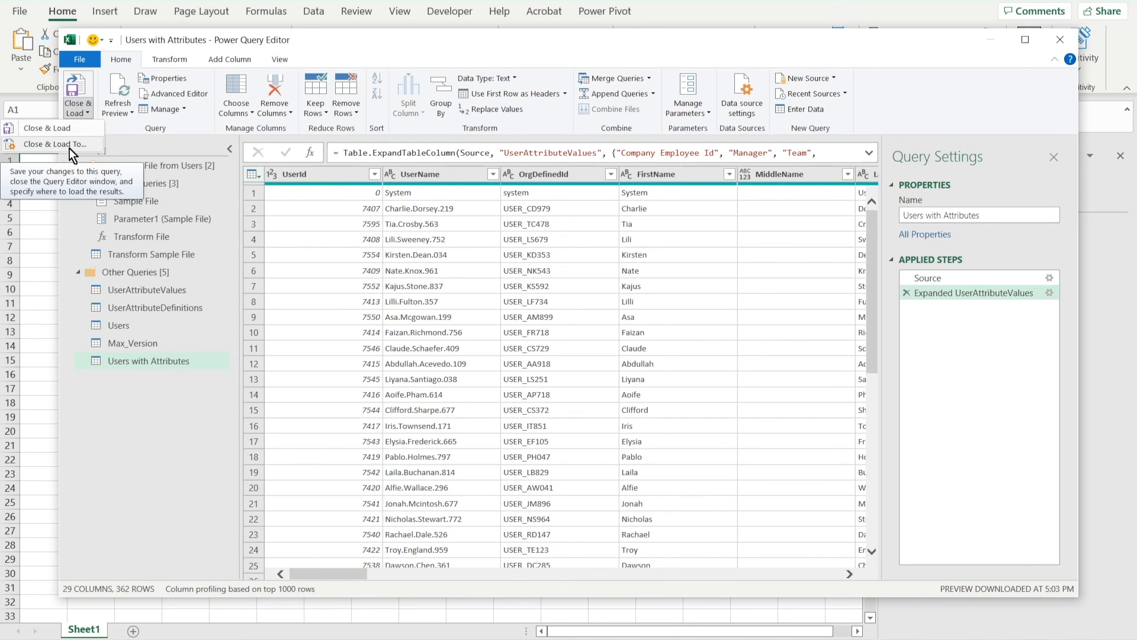
pyautogui.click(80, 86)
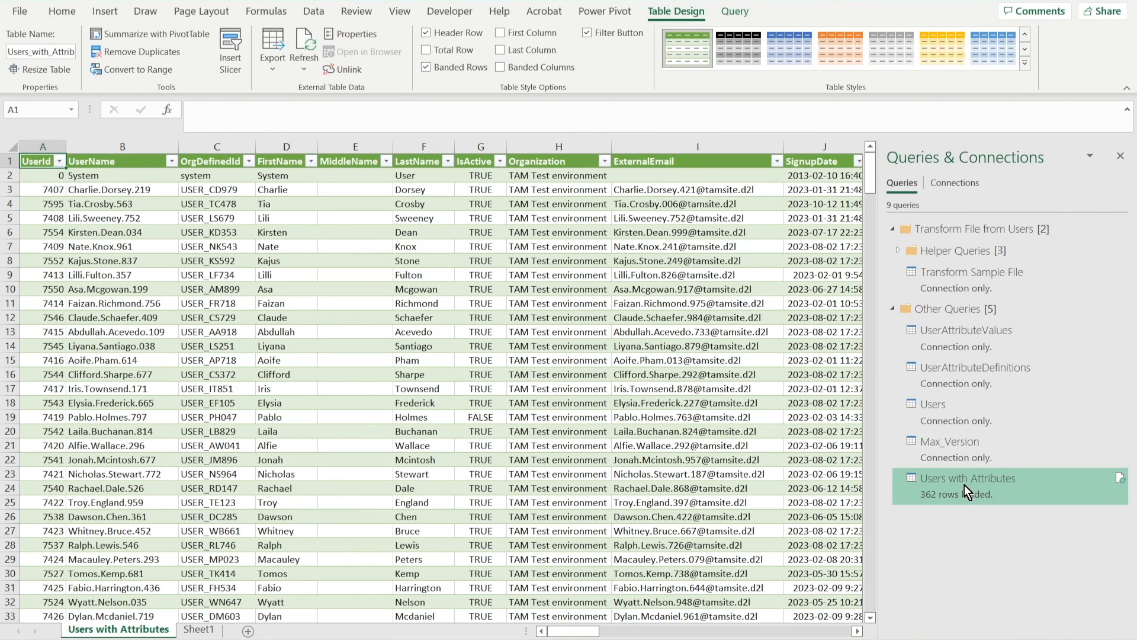
pyautogui.moveTo(964, 484)
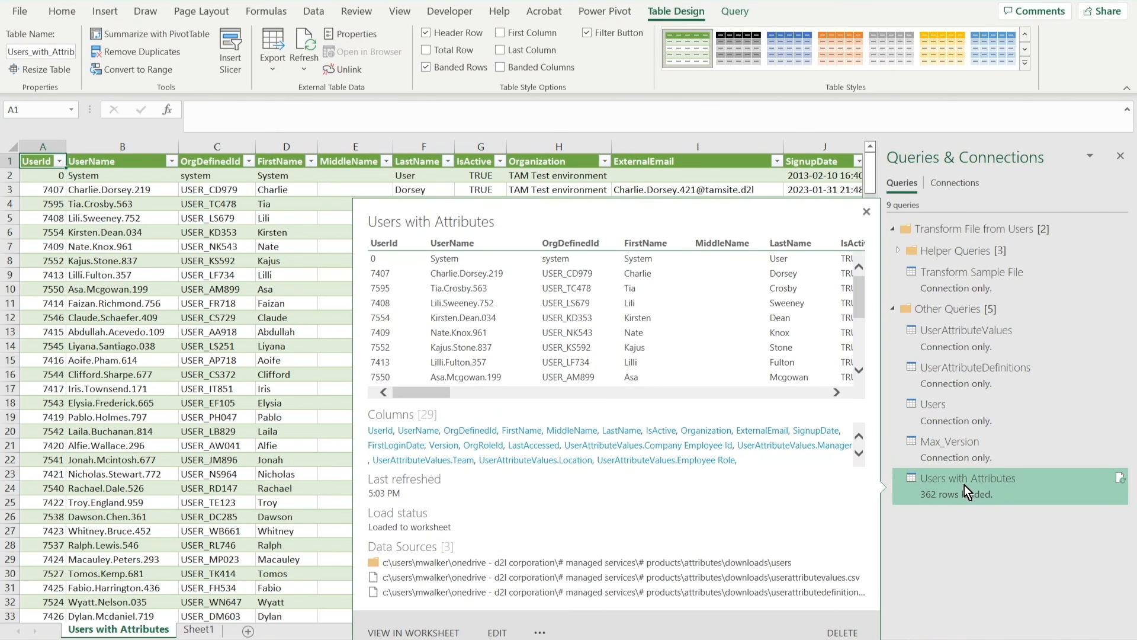